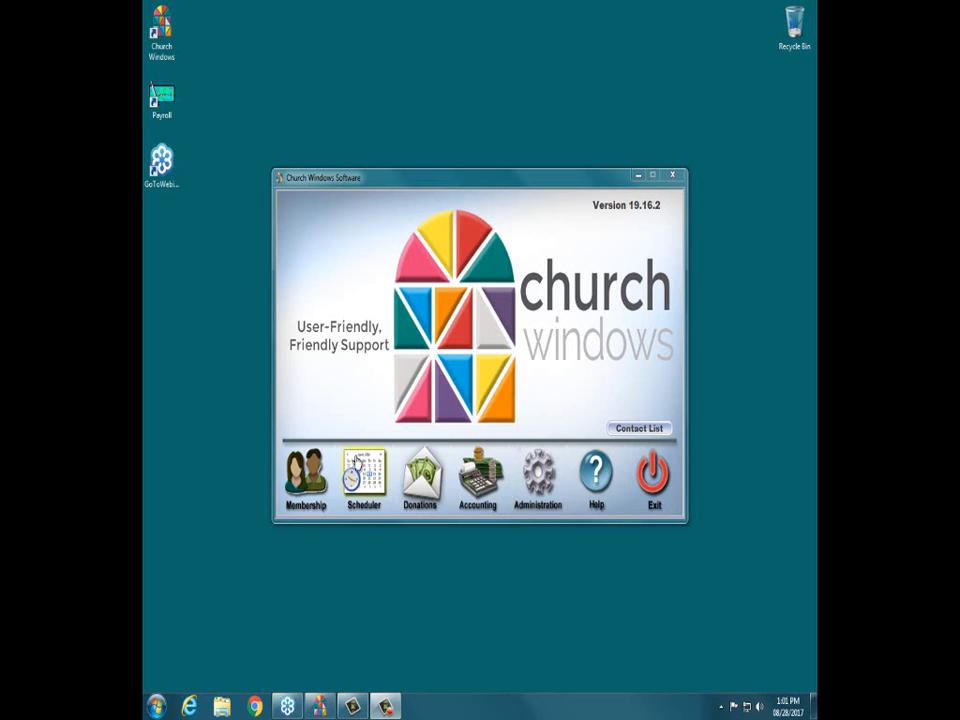
- Open the Membership module in a maximized window and start a Reports/Directory/Export report
click(308, 484)
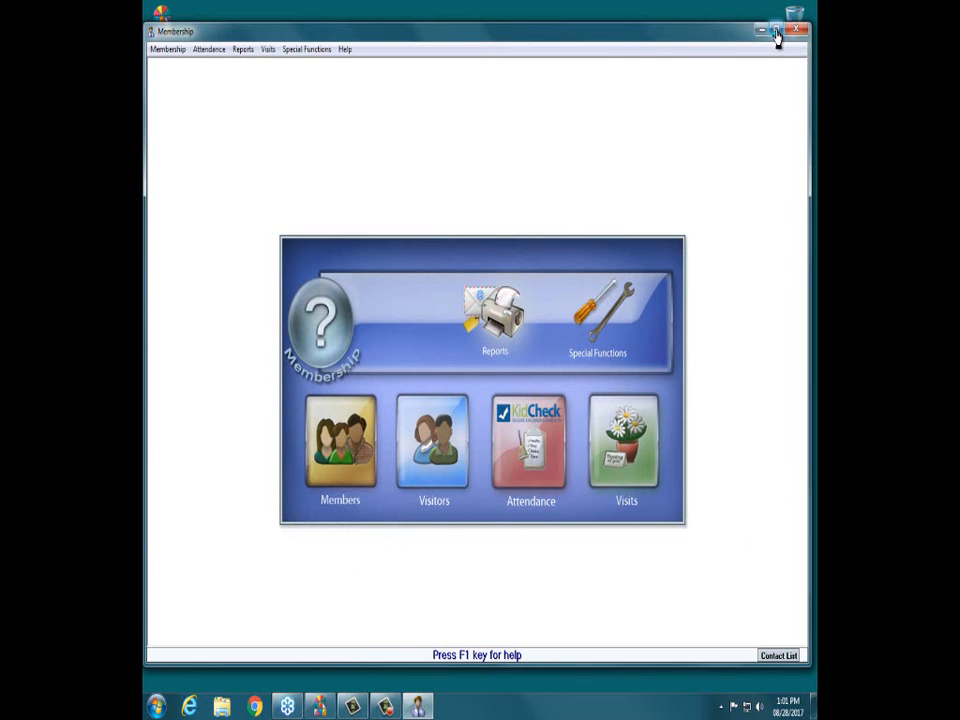
click(776, 30)
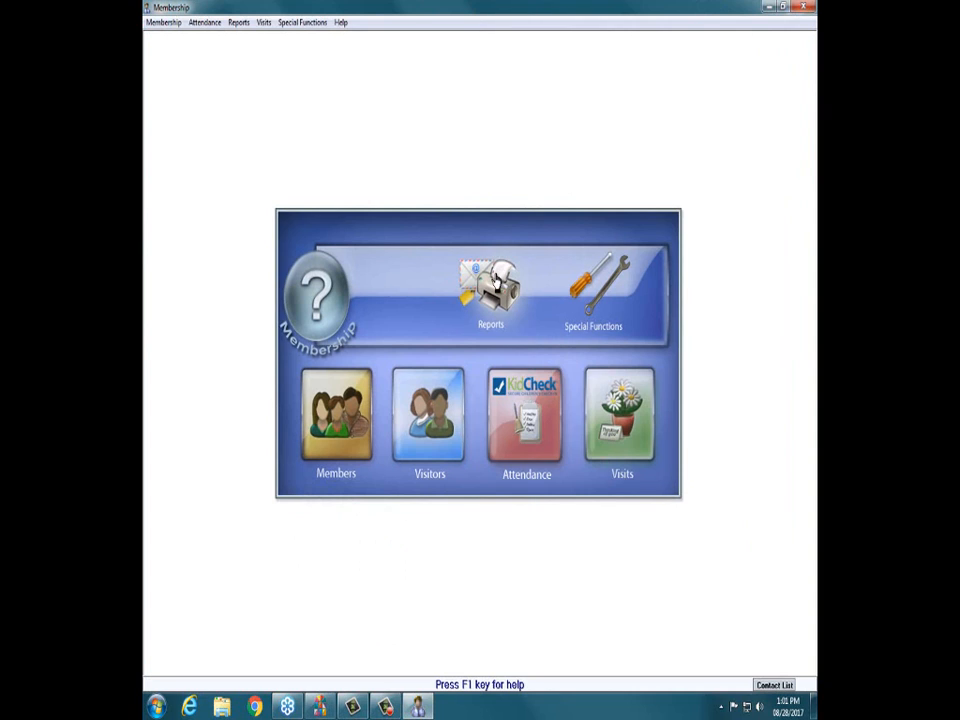
click(496, 284)
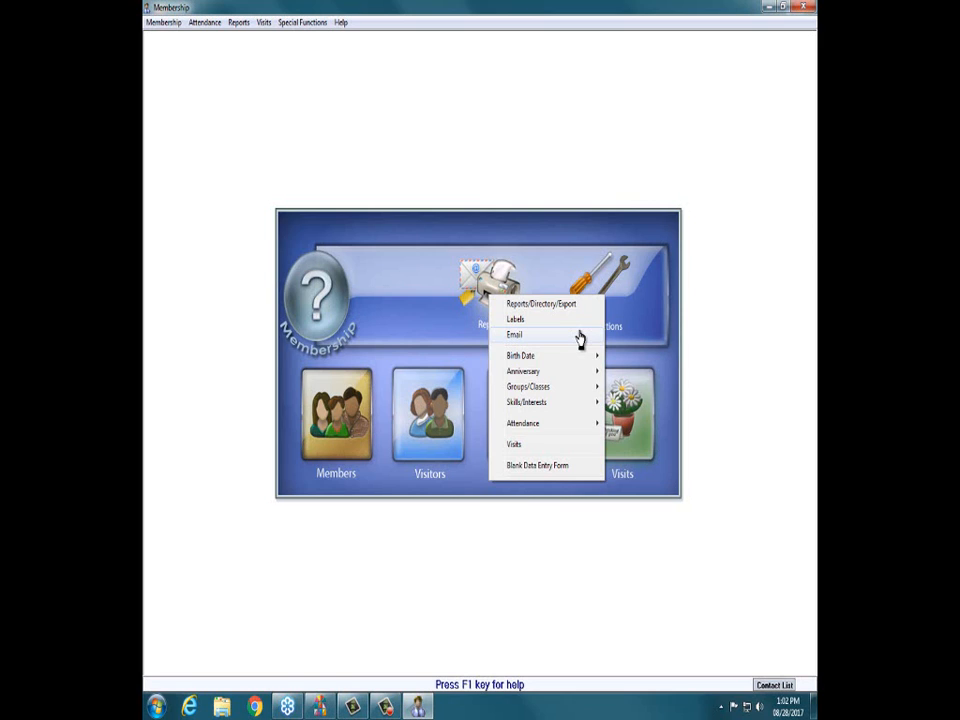
mouse_move(561, 359)
click(558, 306)
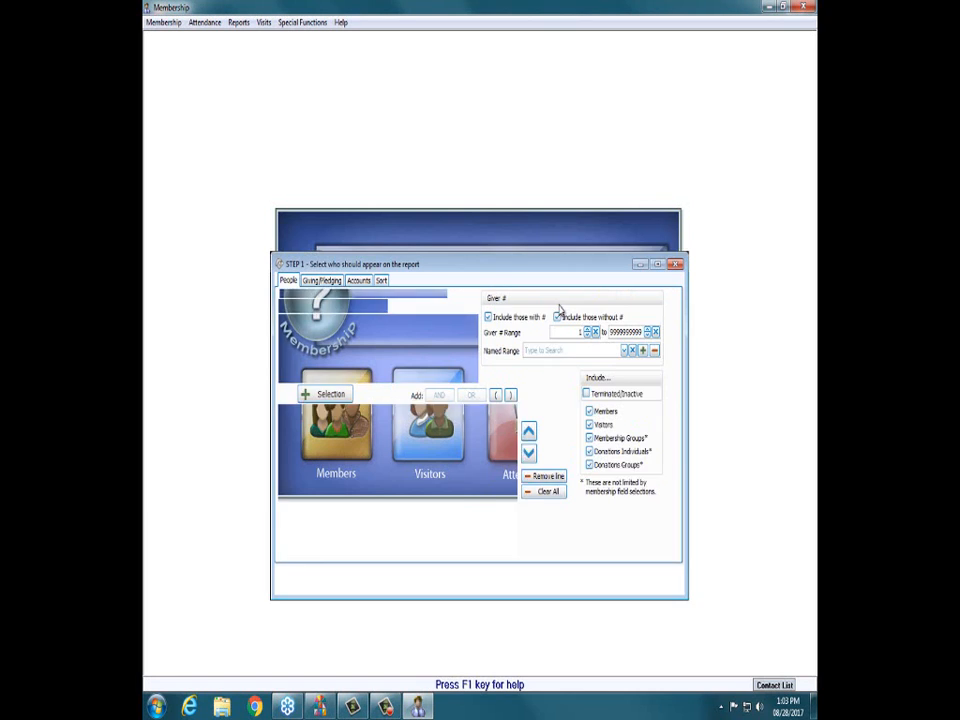
drag(565, 236, 563, 171)
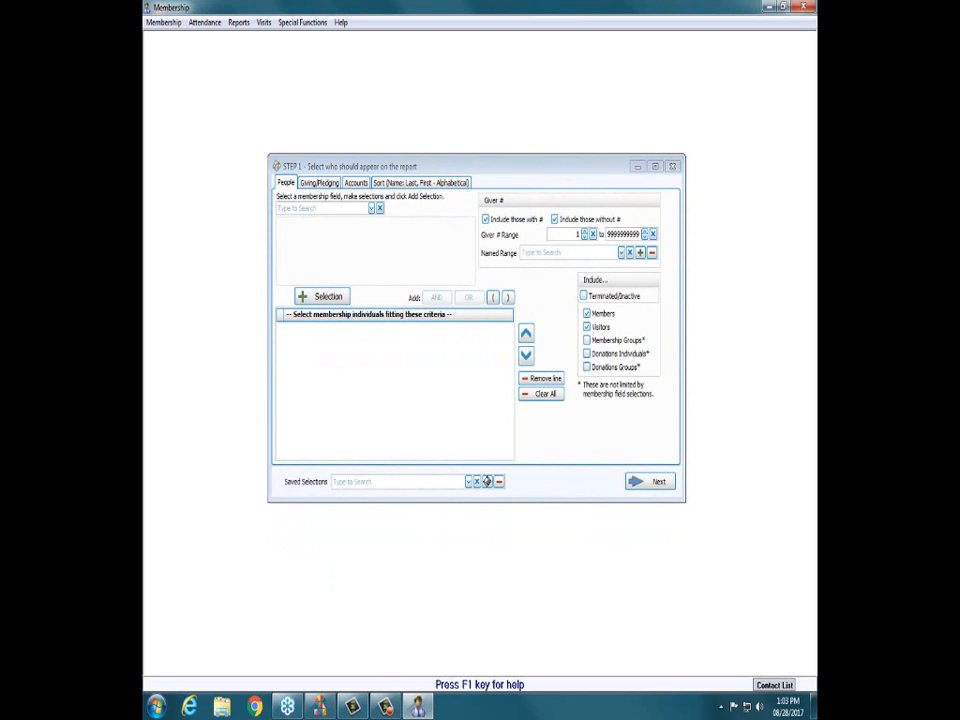
drag(281, 166, 422, 166)
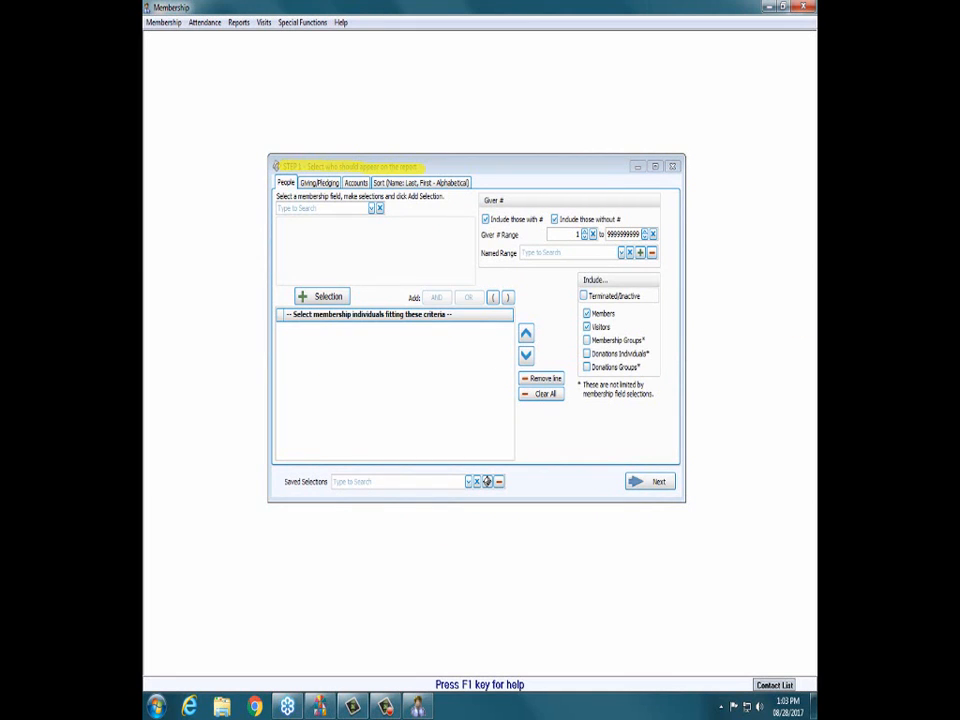
key(Escape)
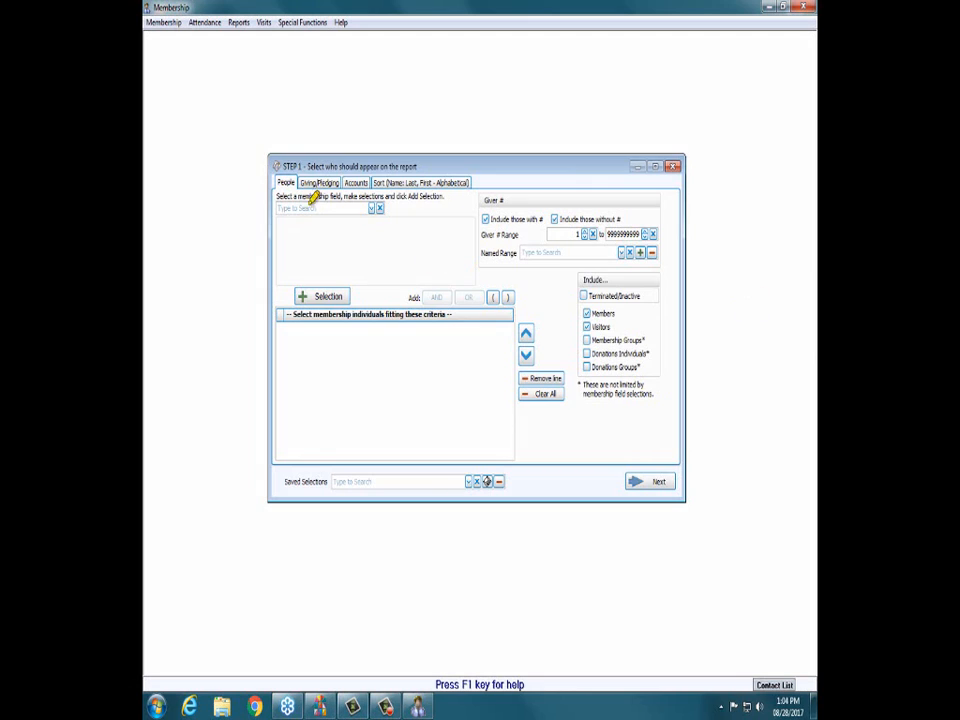
drag(276, 182, 480, 182)
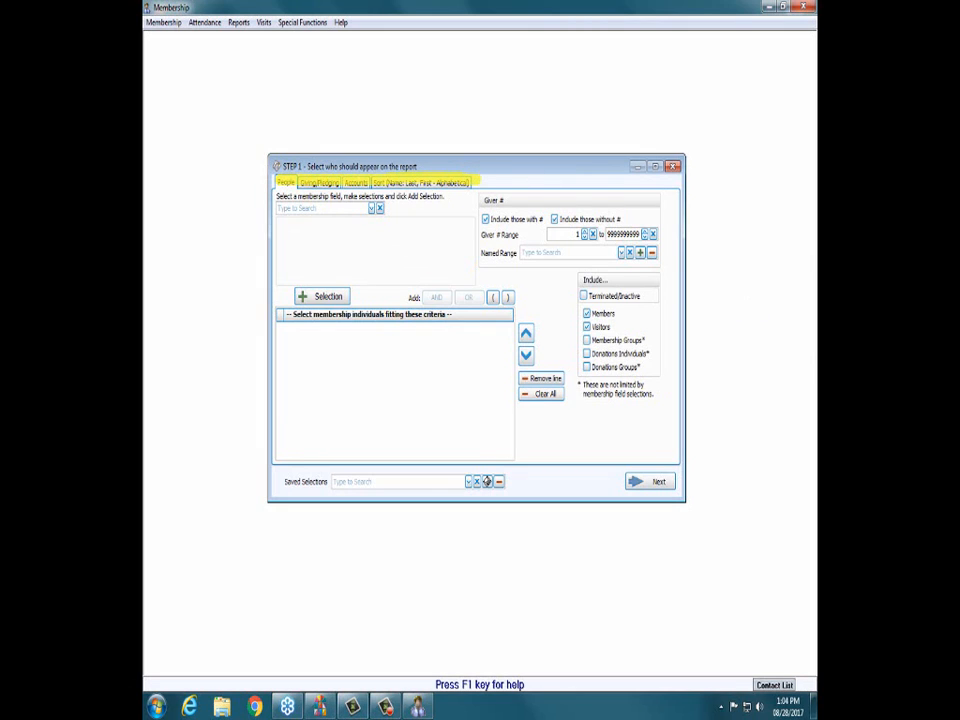
key(Escape)
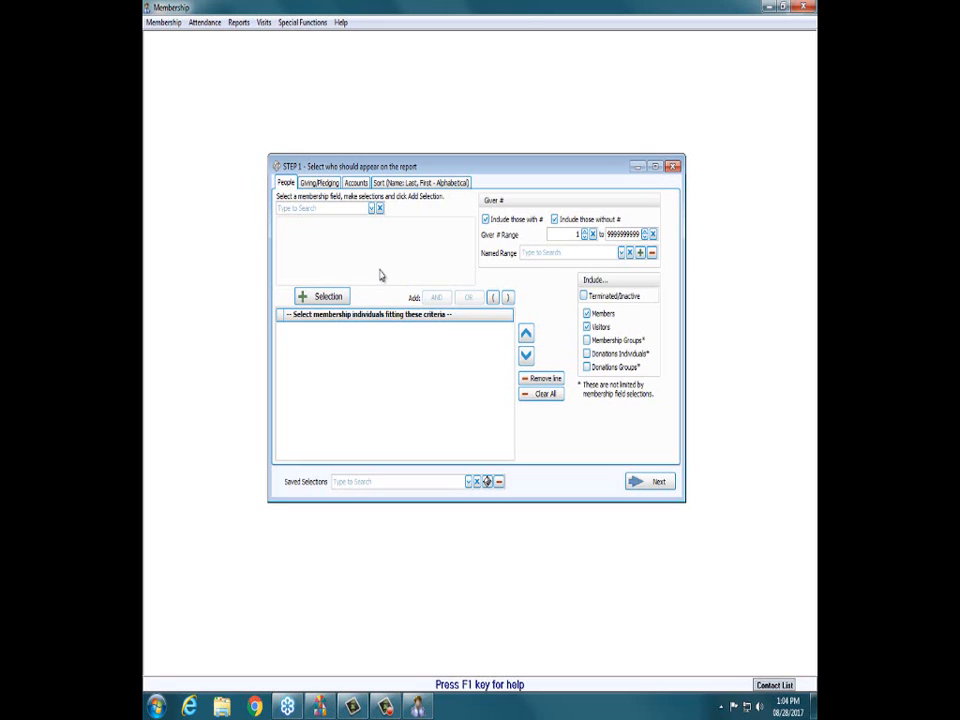
- Choose Status as the membership field for the report's people selection
click(372, 209)
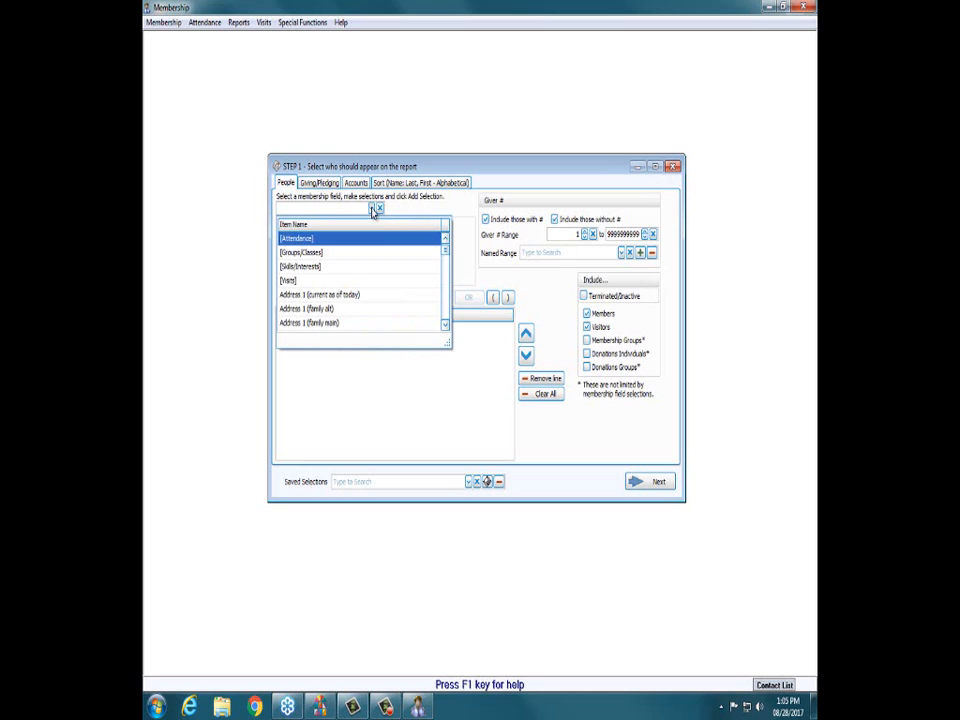
scroll(440, 290, down, 3)
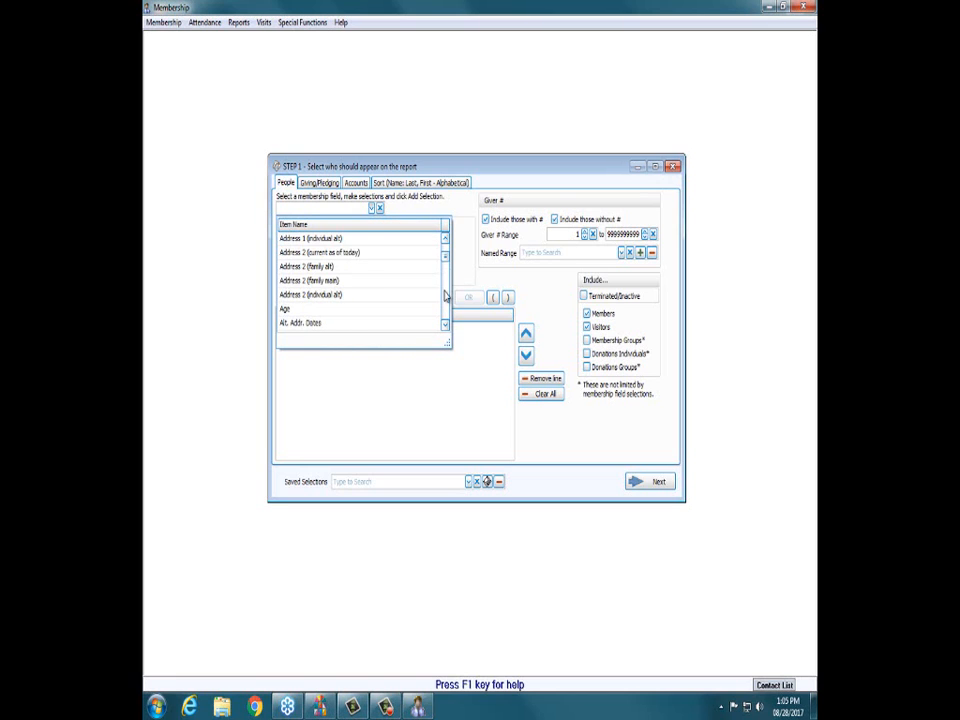
scroll(445, 300, down, 3)
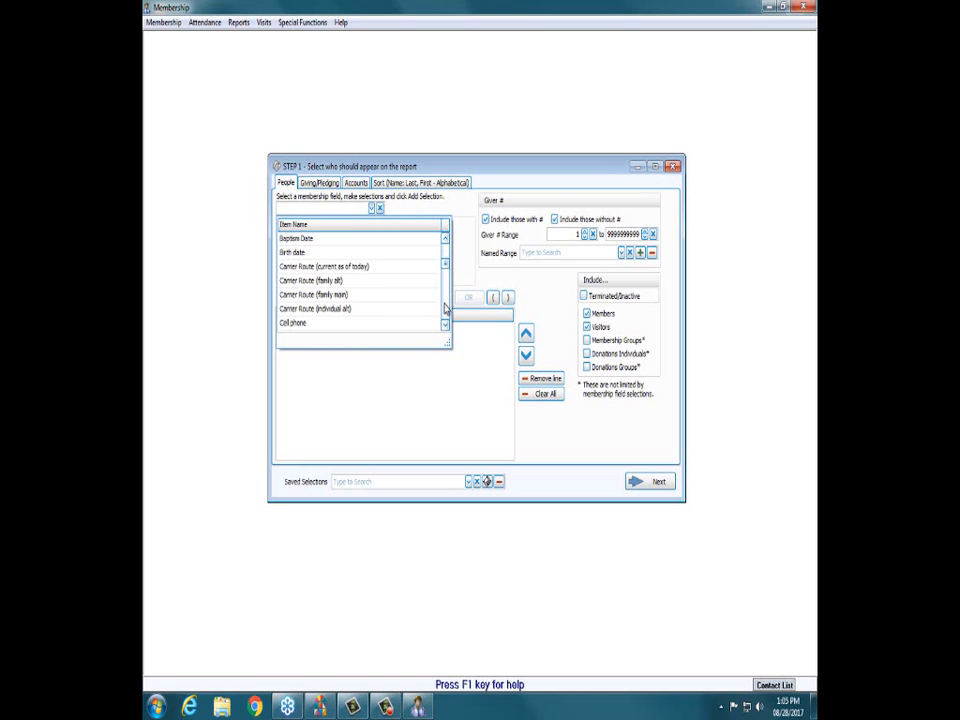
scroll(445, 308, down, 3)
scroll(446, 310, down, 6)
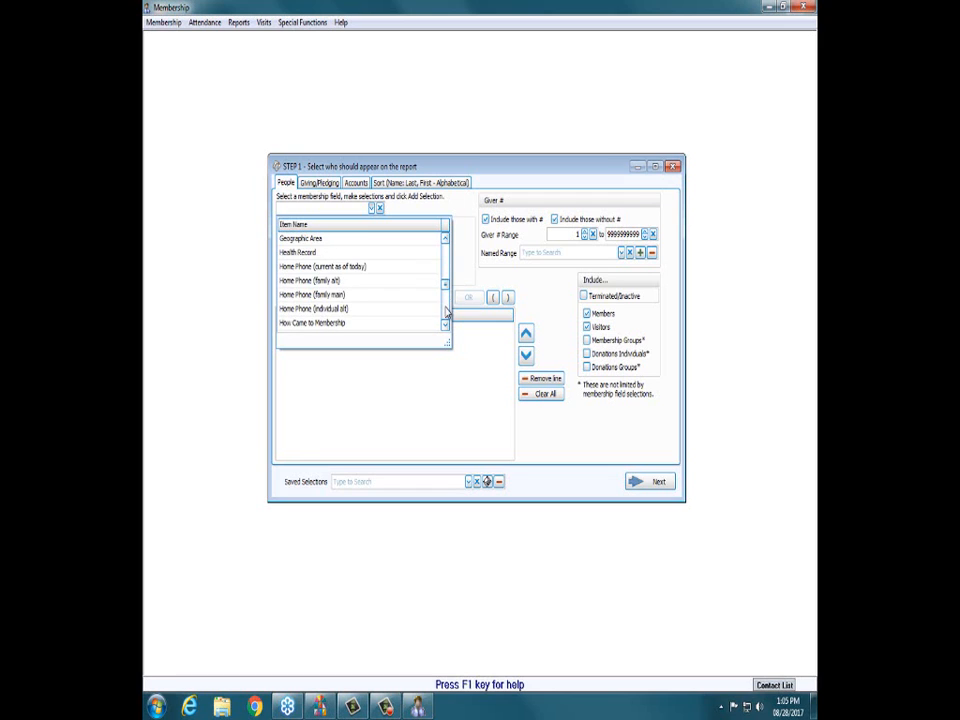
scroll(446, 316, down, 3)
scroll(446, 327, down, 1)
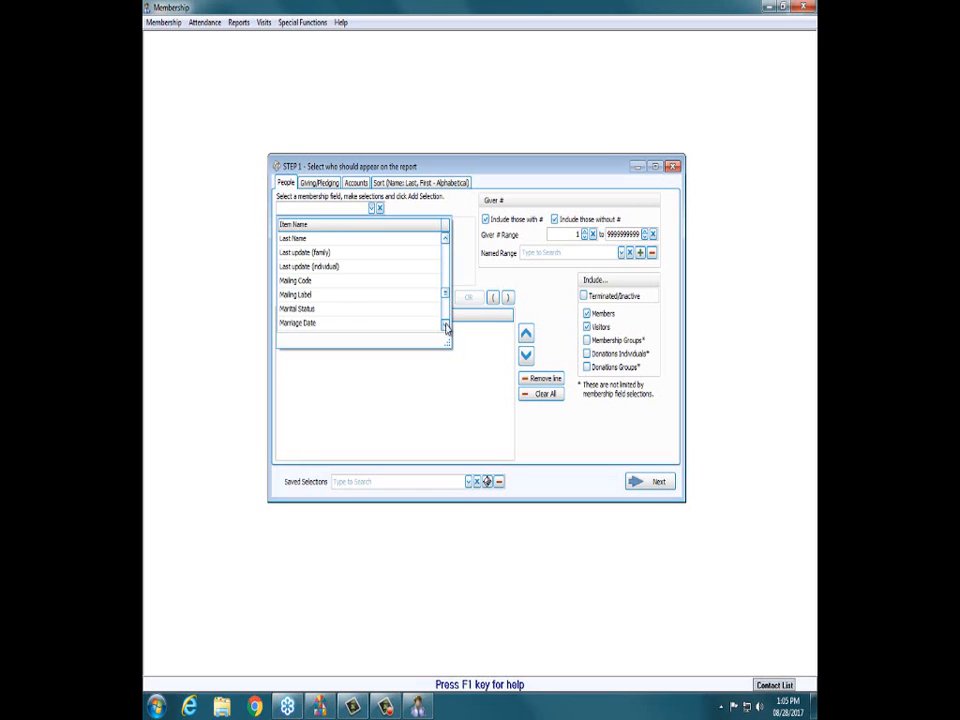
scroll(446, 327, down, 5)
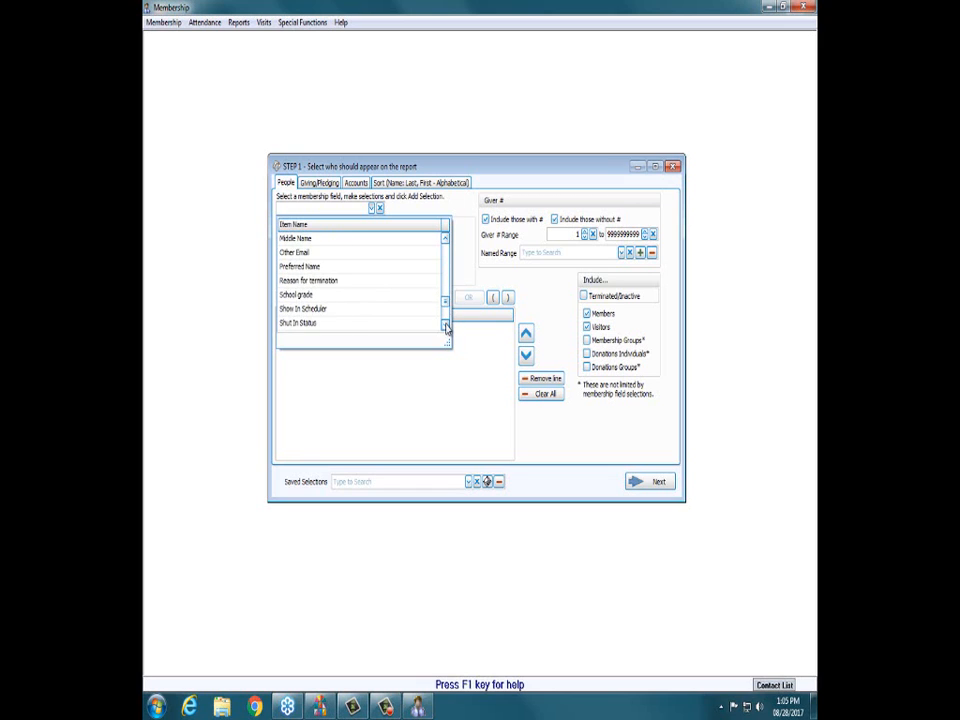
scroll(446, 326, down, 2)
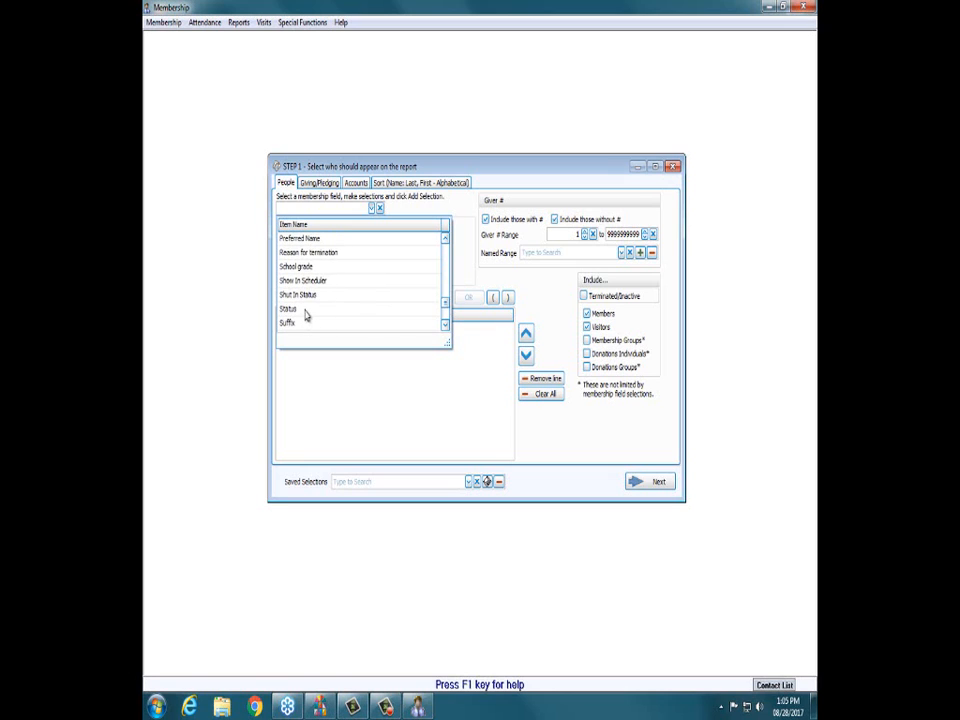
click(306, 312)
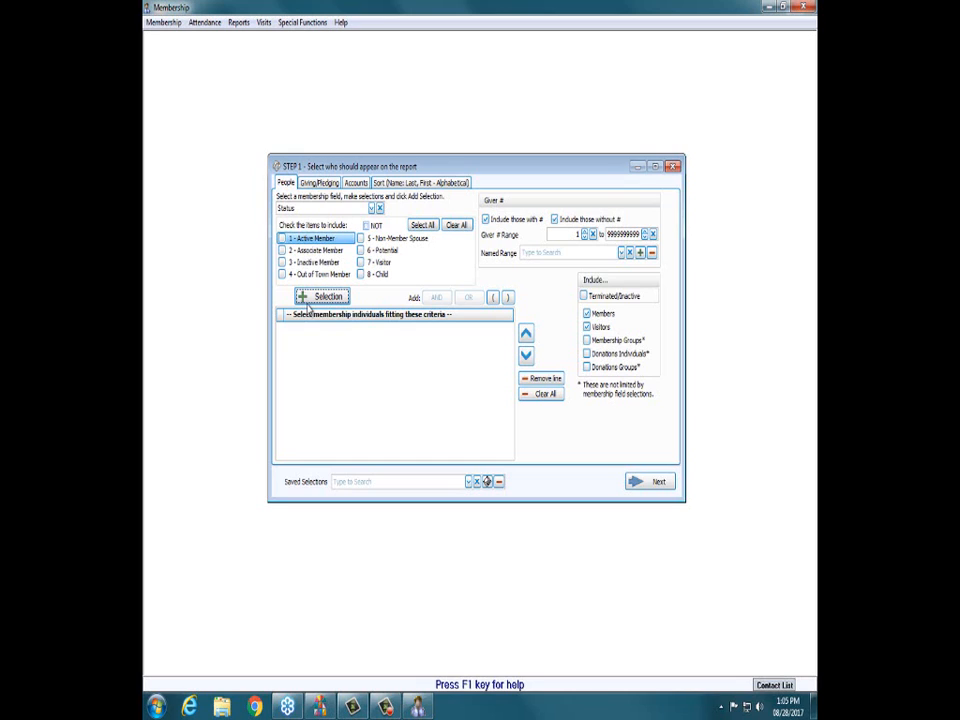
- Include the Active Member, Associate Member and Inactive Member statuses and add them as a selection criterion
click(321, 243)
click(319, 251)
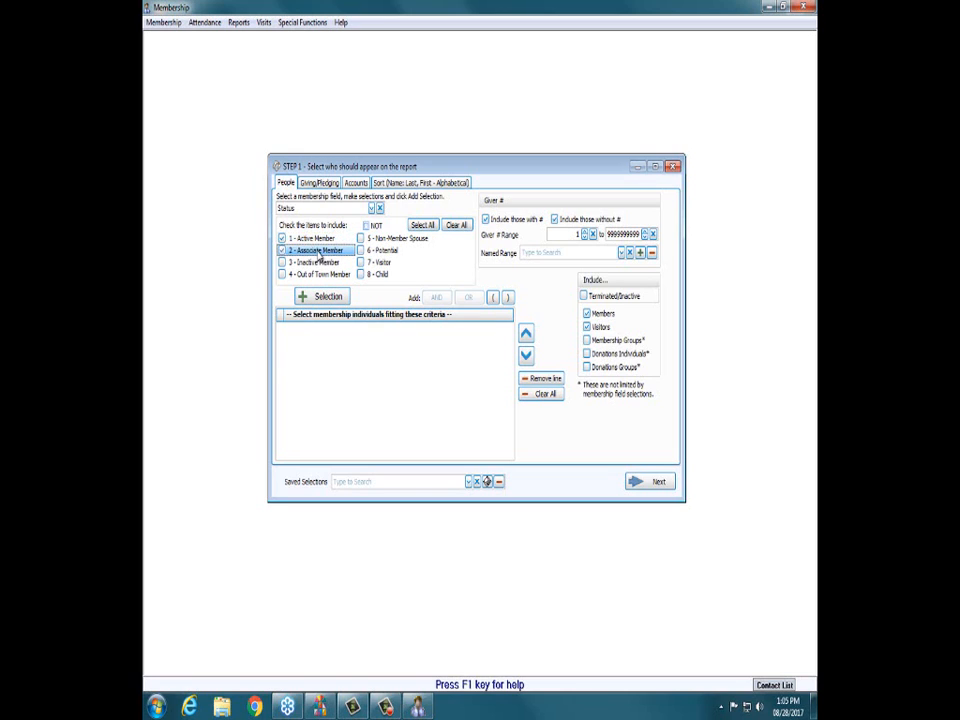
click(321, 263)
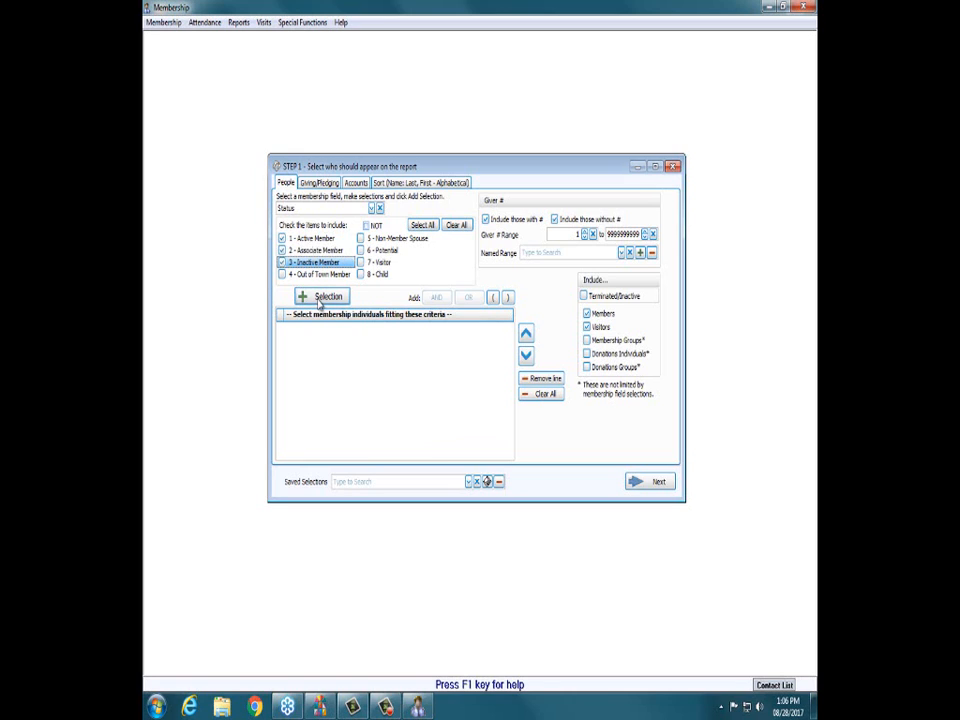
click(322, 298)
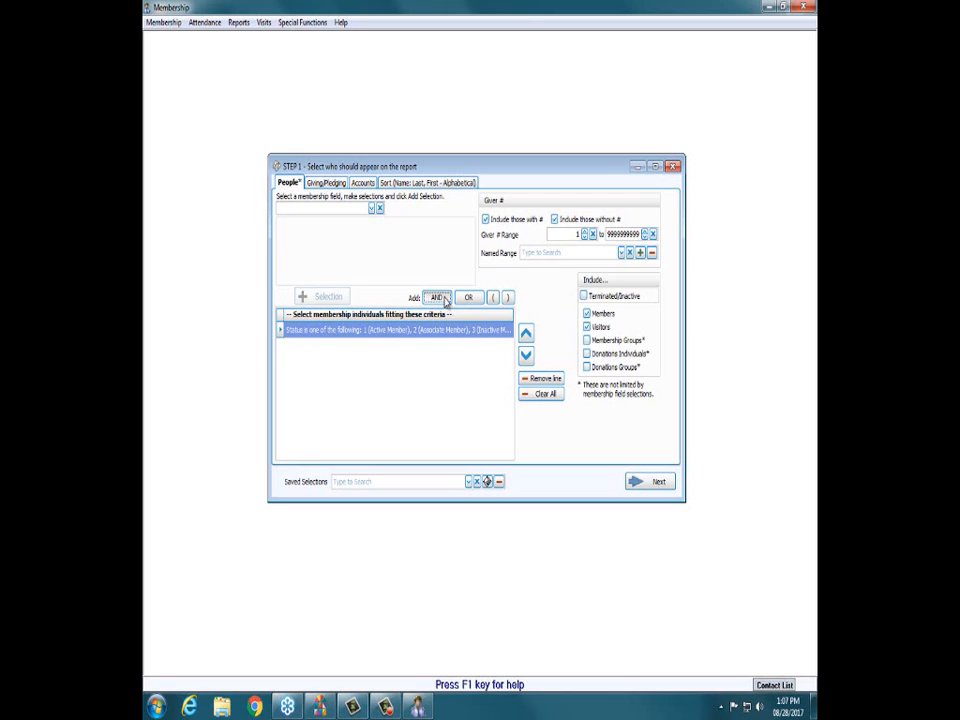
- Add an AND condition after the status criterion and choose Age as the next membership field
click(437, 298)
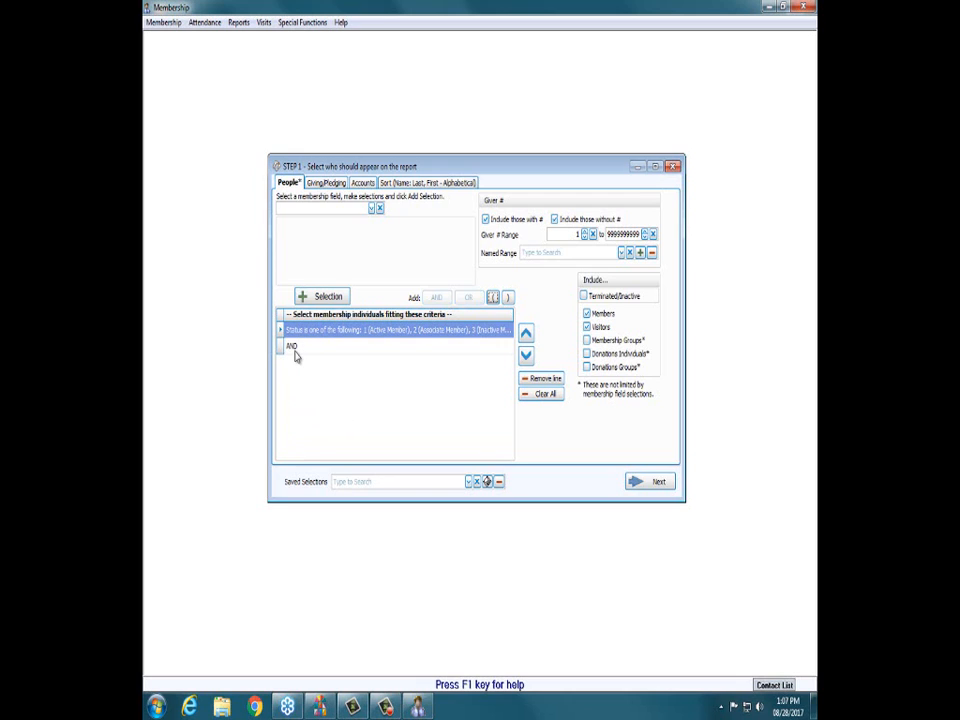
click(372, 209)
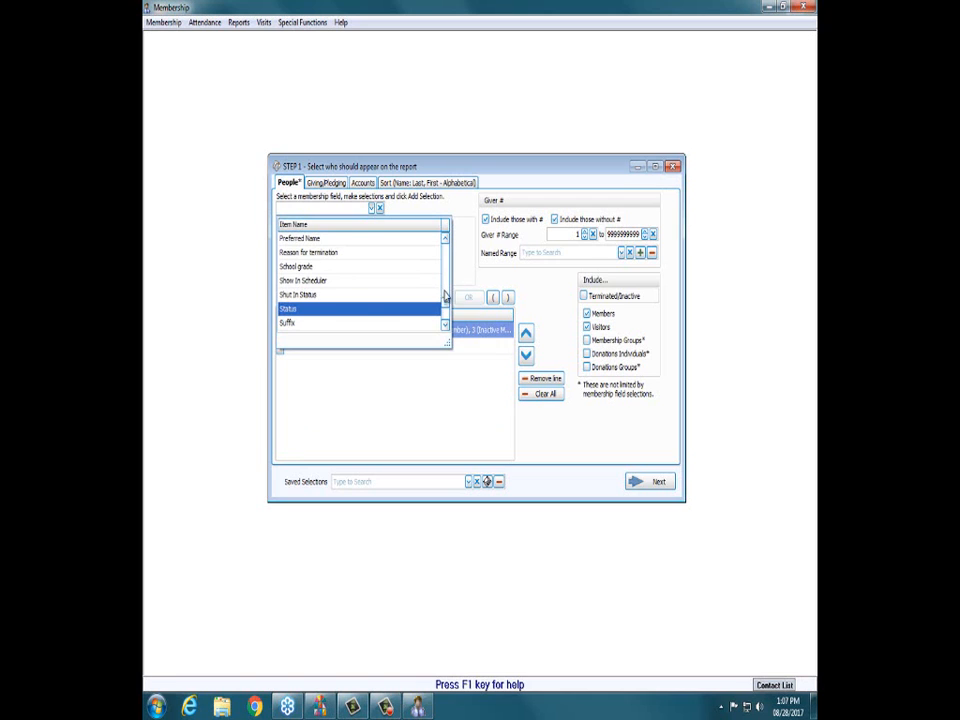
drag(445, 303, 445, 248)
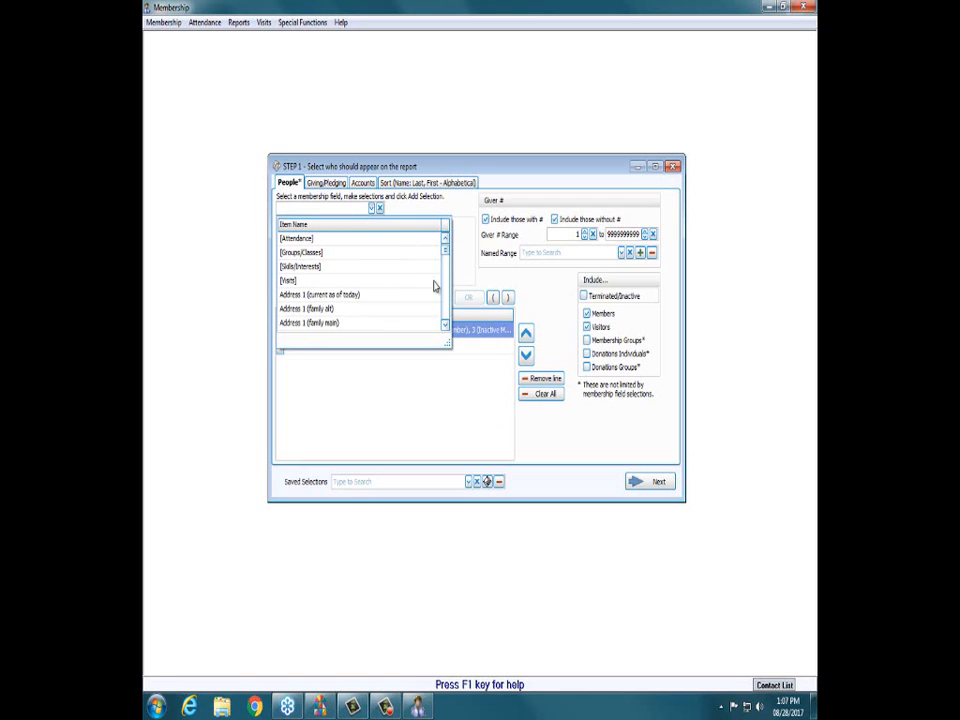
click(445, 318)
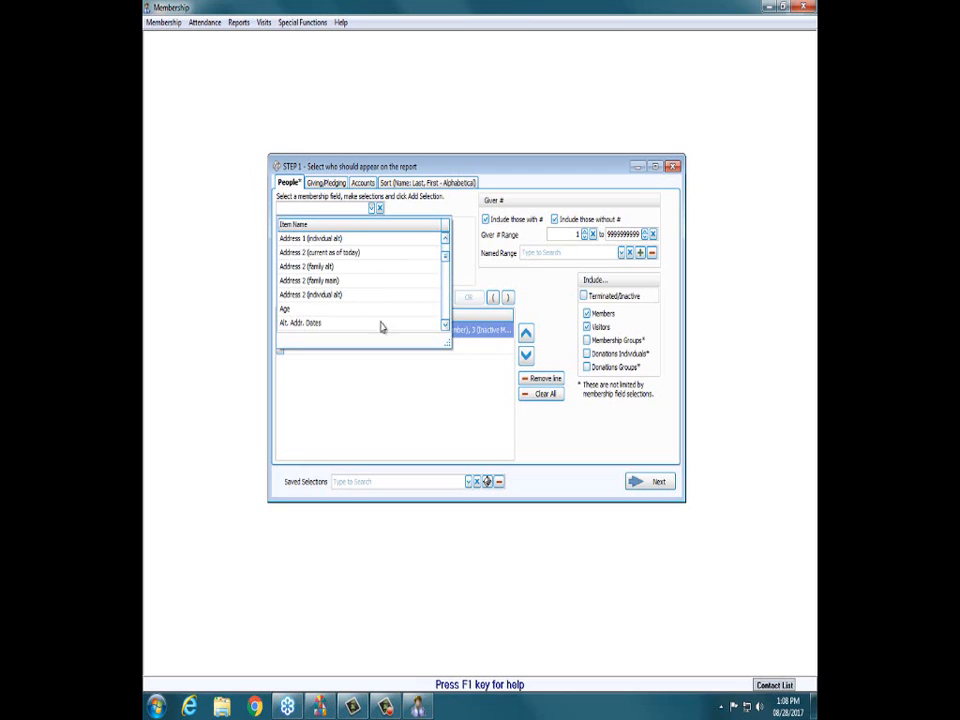
click(292, 310)
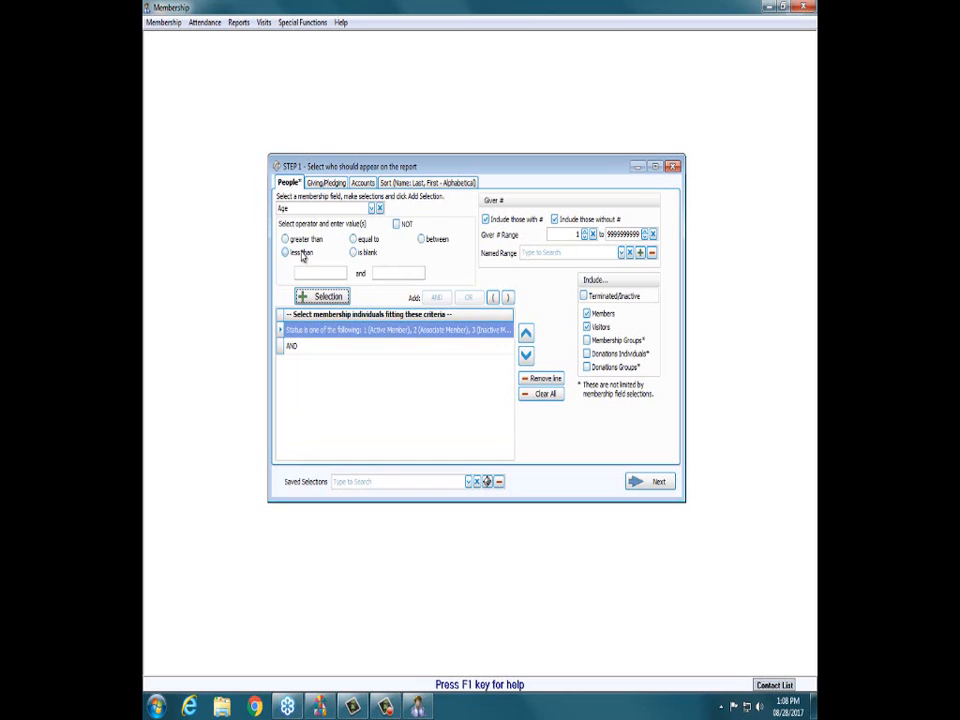
- Add a selection criterion for ages between 35 and 50
click(433, 242)
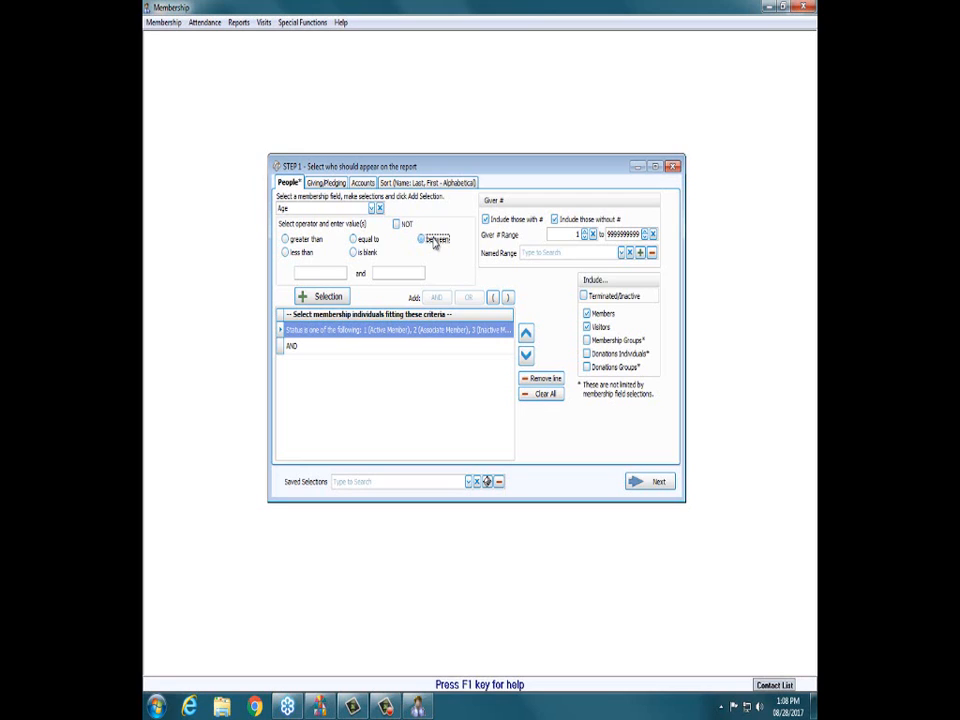
click(330, 272)
text(35)
click(385, 272)
text(50)
click(330, 297)
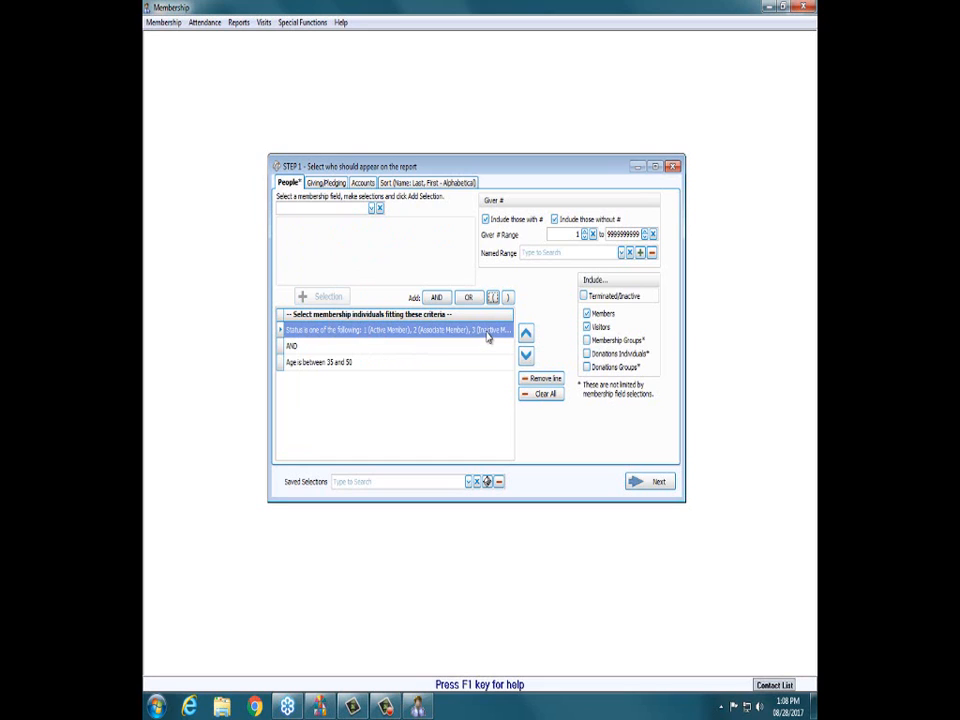
click(280, 347)
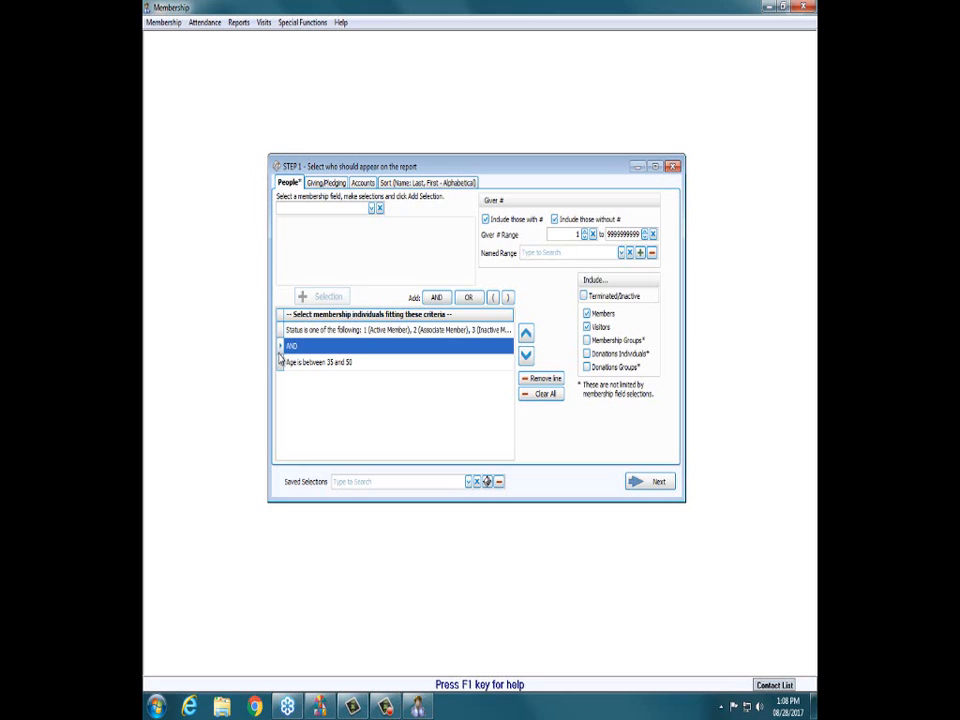
click(280, 363)
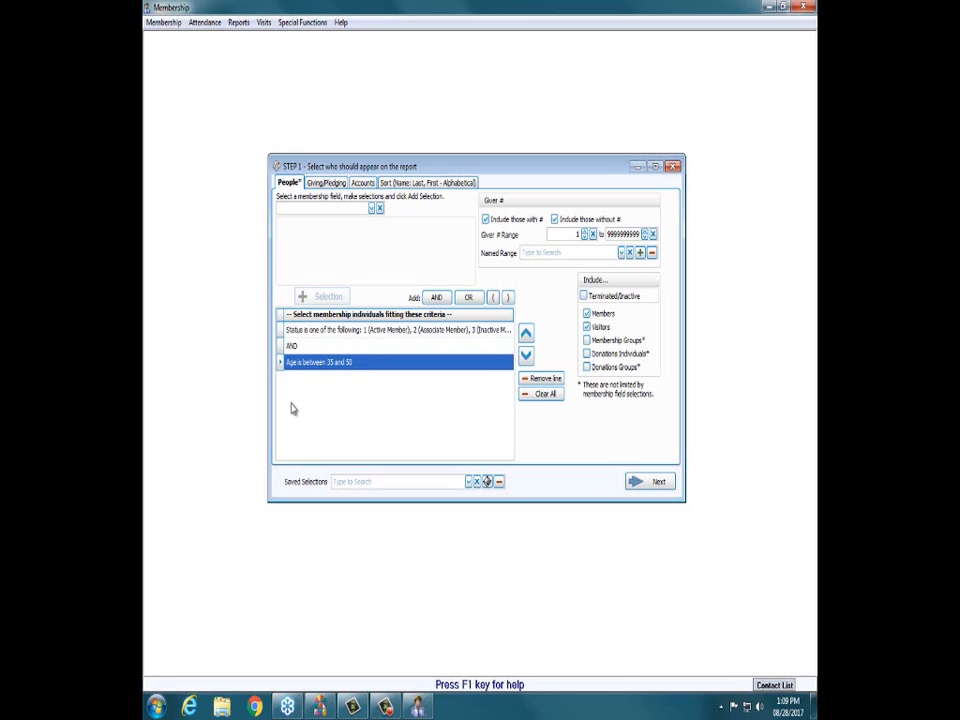
click(281, 331)
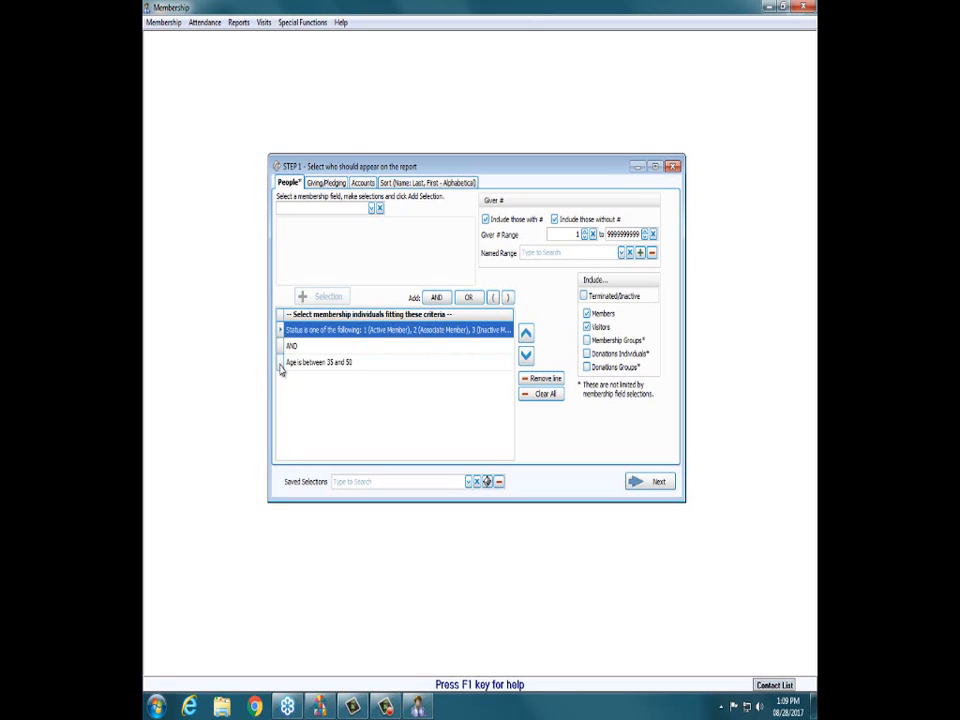
click(281, 366)
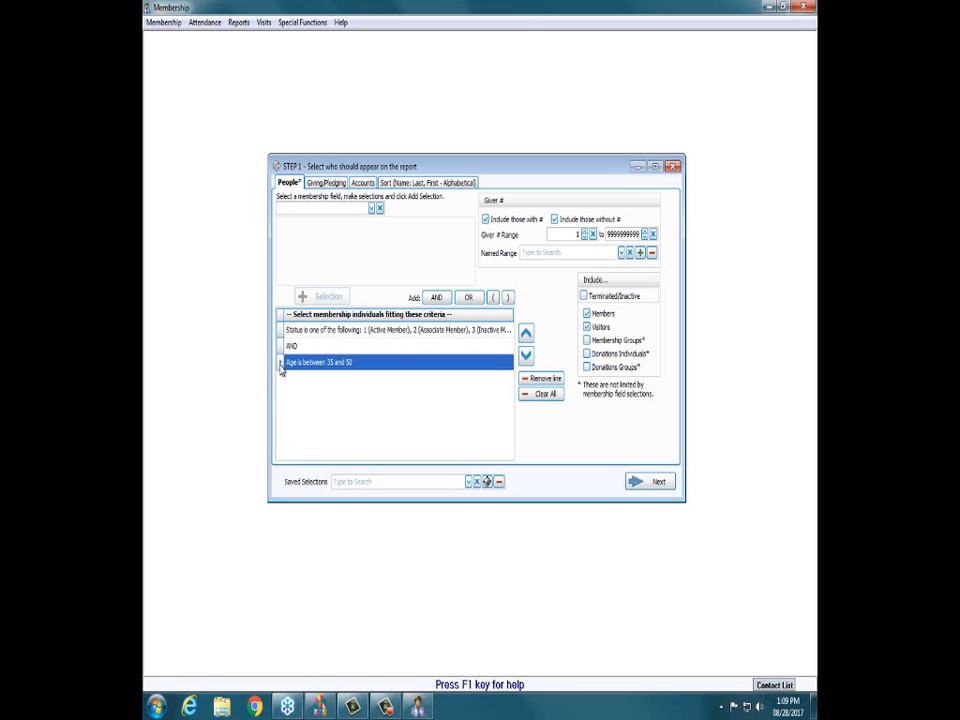
click(281, 346)
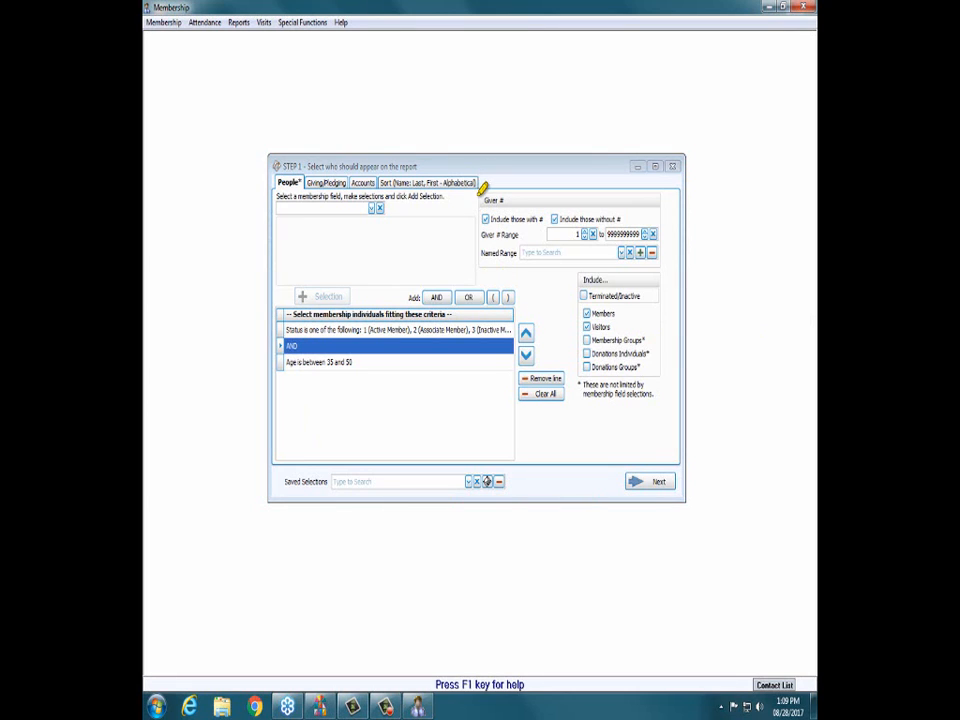
mouse_move(477, 178)
mouse_down()
mouse_move(484, 253)
mouse_move(673, 258)
mouse_up()
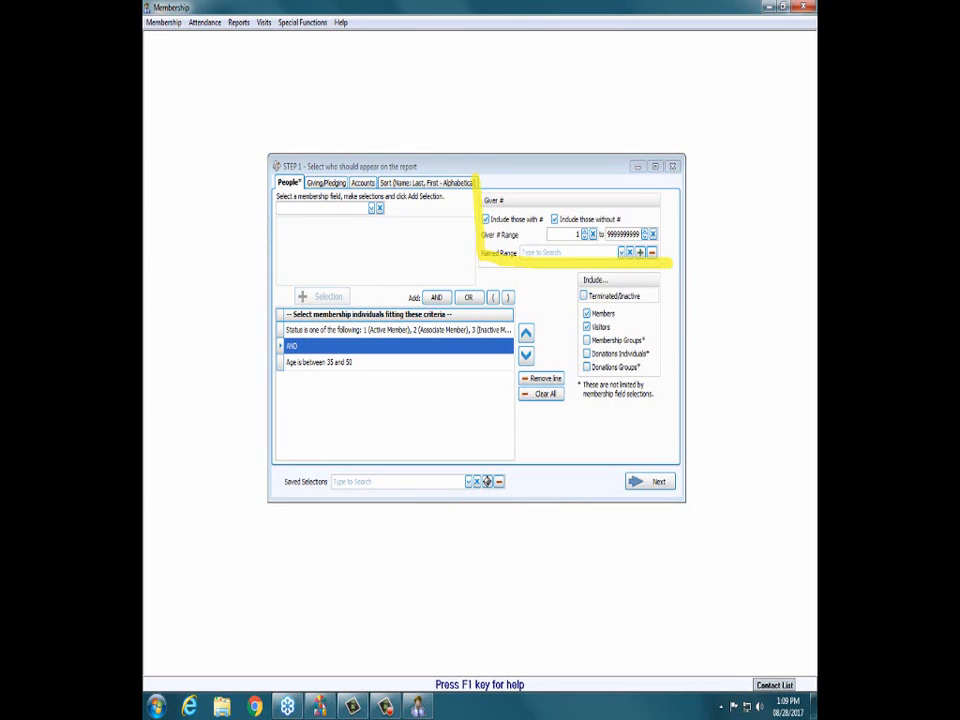
key(Escape)
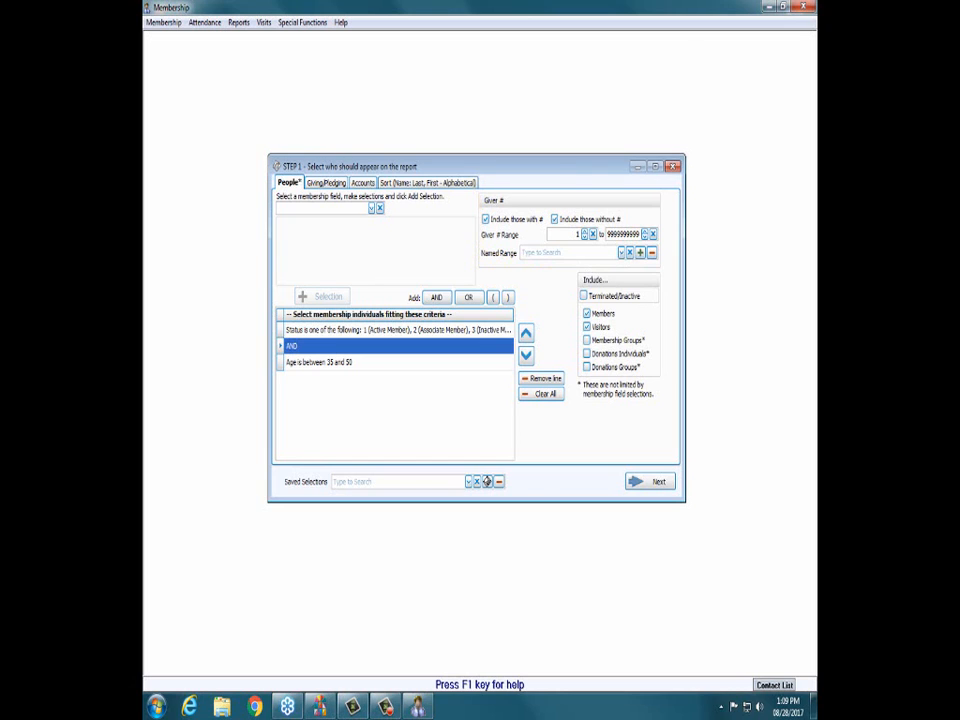
- Turn off the inclusion of people who have a giver number
click(486, 221)
click(503, 221)
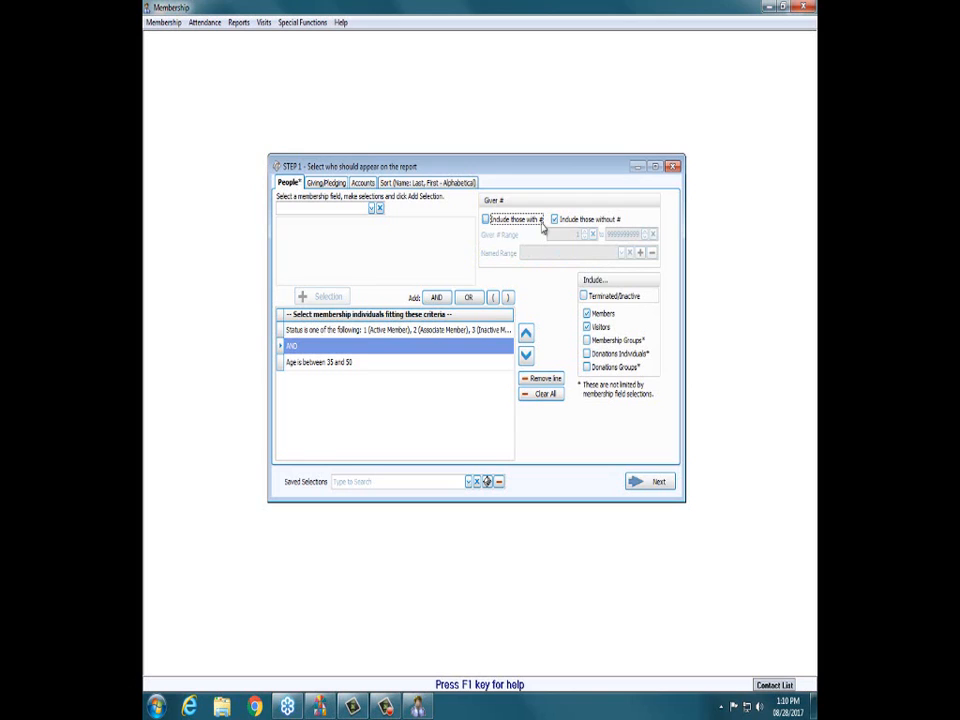
- Include only people with a giver number and set the upper limit of the giver number range to 100
click(519, 223)
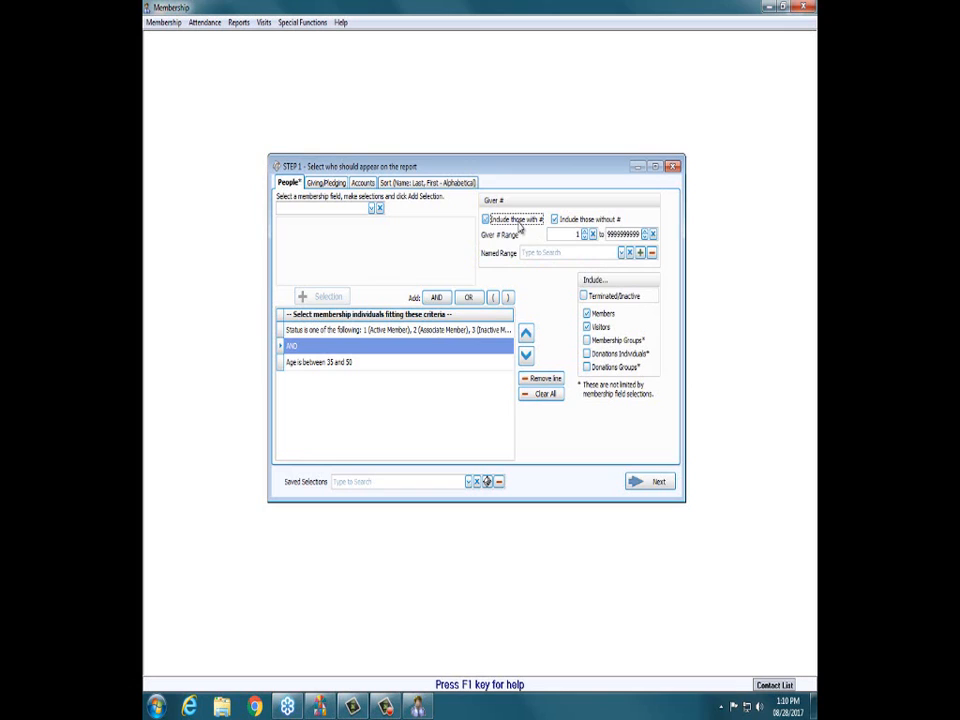
click(595, 225)
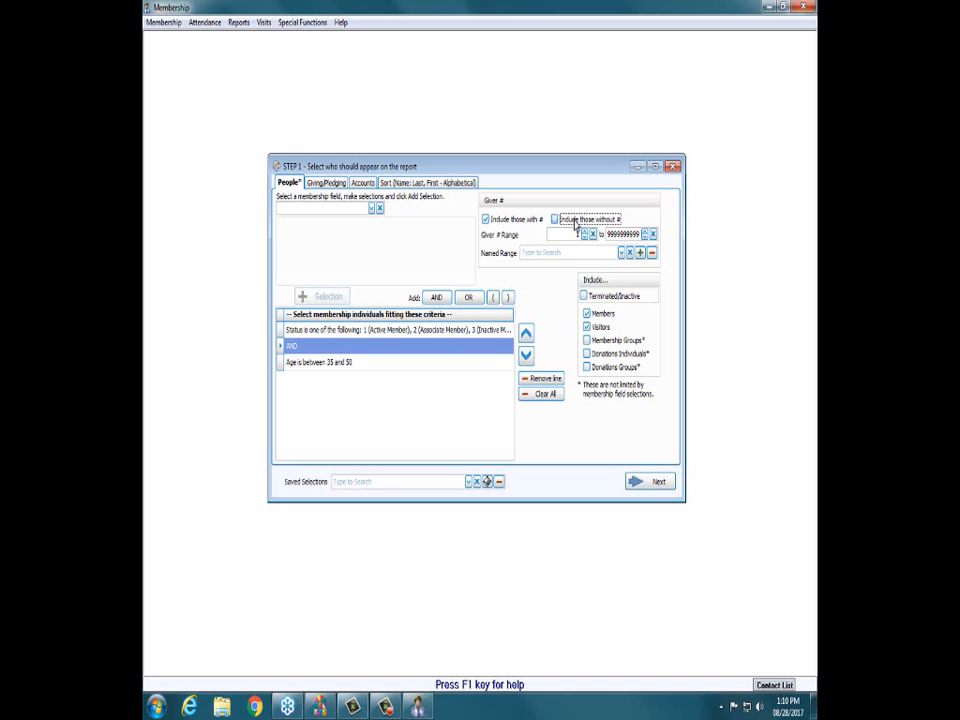
click(638, 234)
double_click(638, 234)
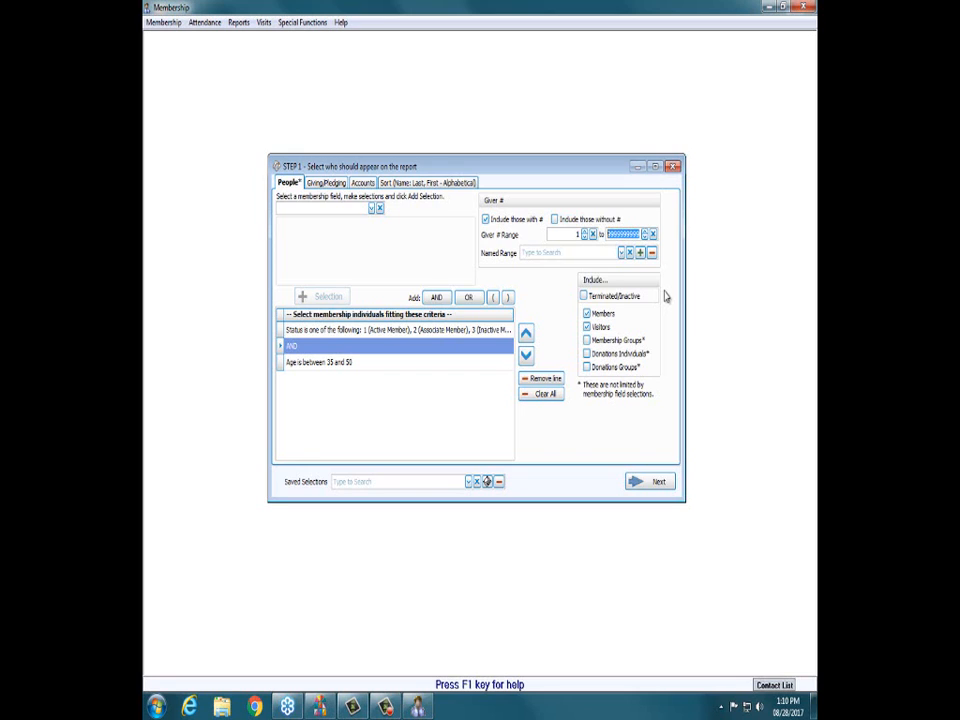
text(100)
click(645, 233)
text(999999999)
click(566, 222)
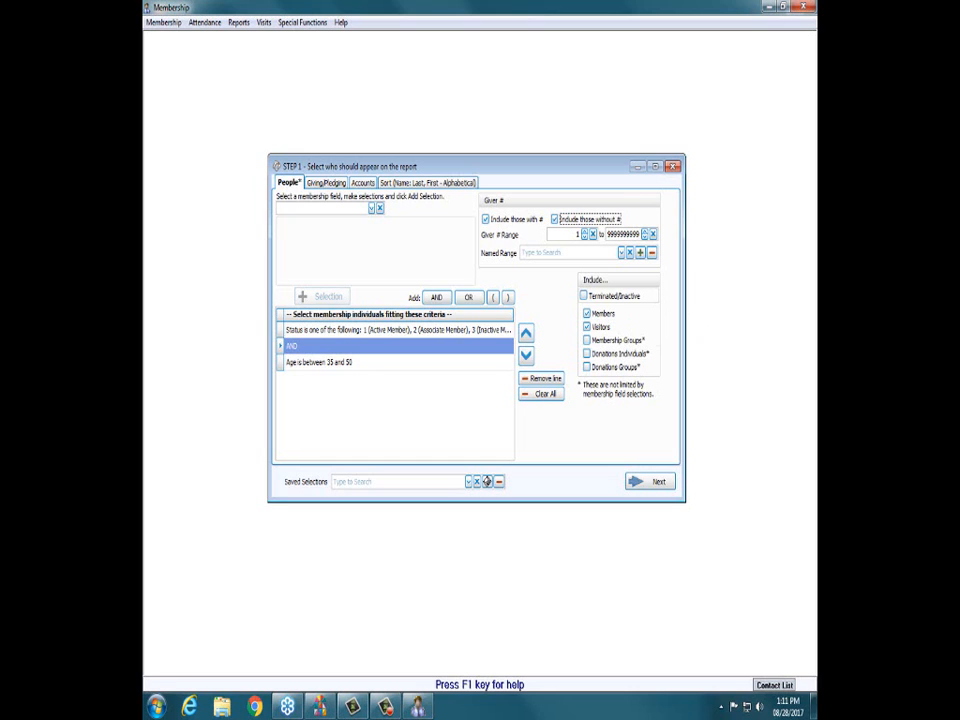
click(650, 482)
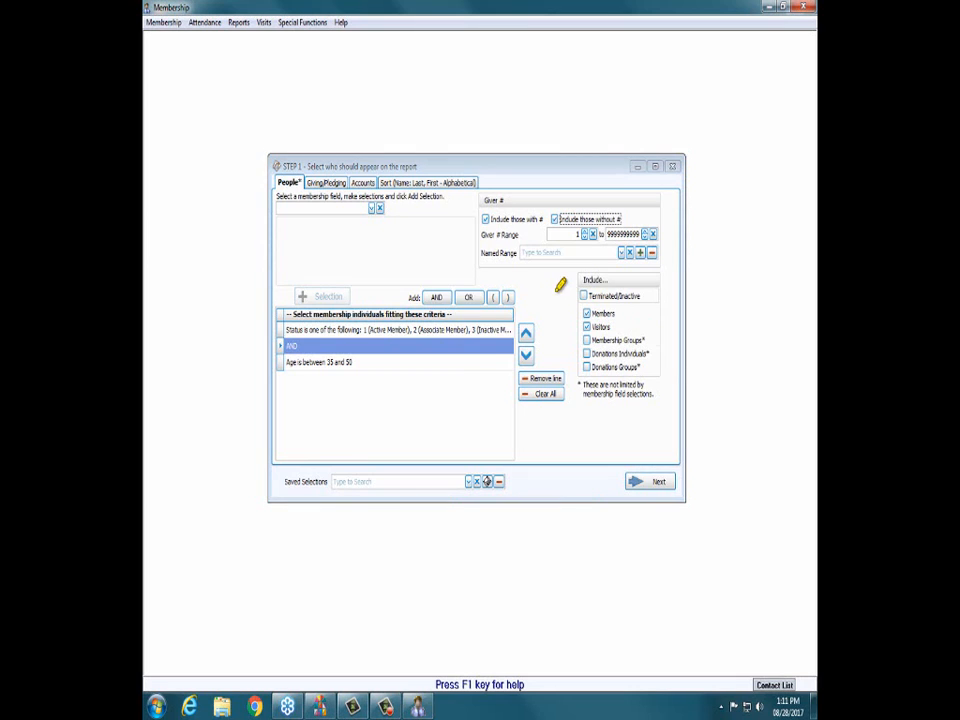
mouse_move(582, 270)
mouse_down()
mouse_move(588, 382)
mouse_move(672, 383)
mouse_up()
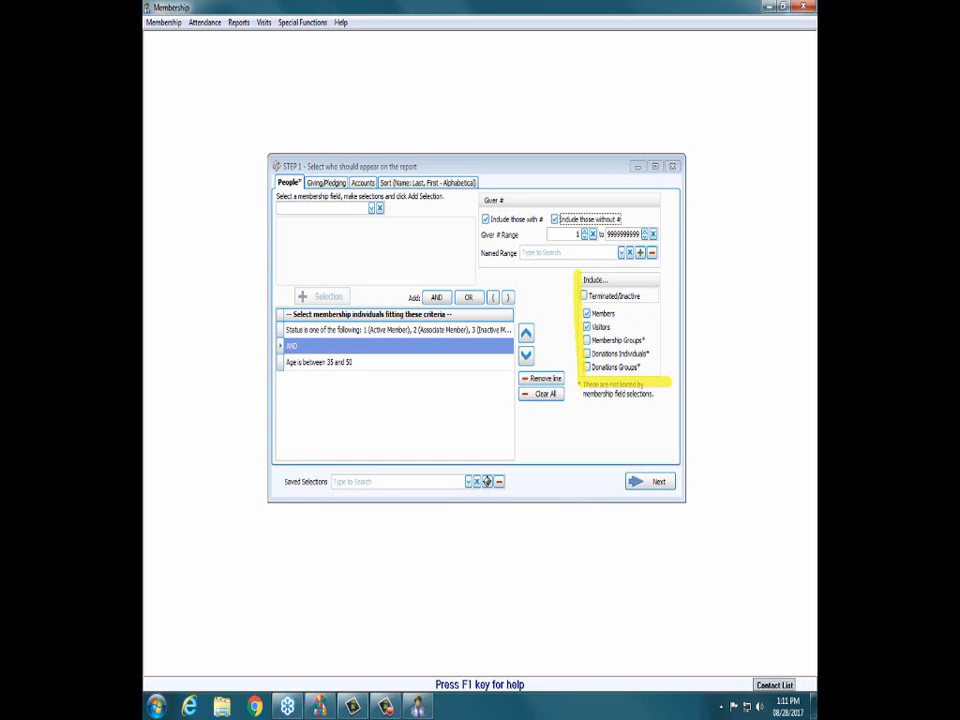
key(Escape)
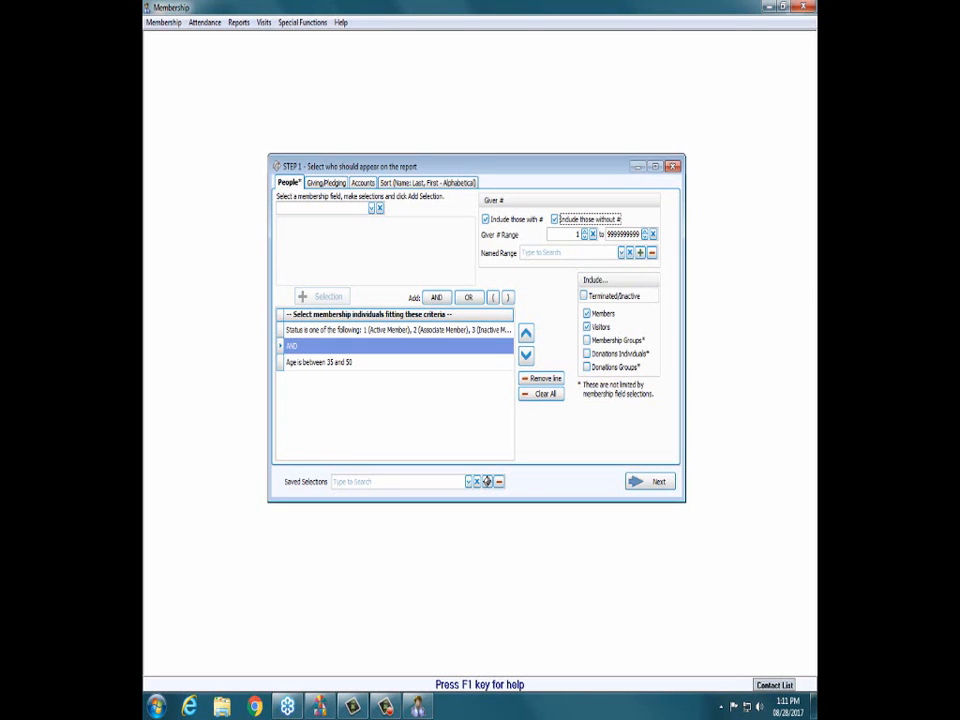
- Include Membership Groups, Donations Individuals and Donations Groups in the report
click(610, 318)
click(607, 329)
click(643, 342)
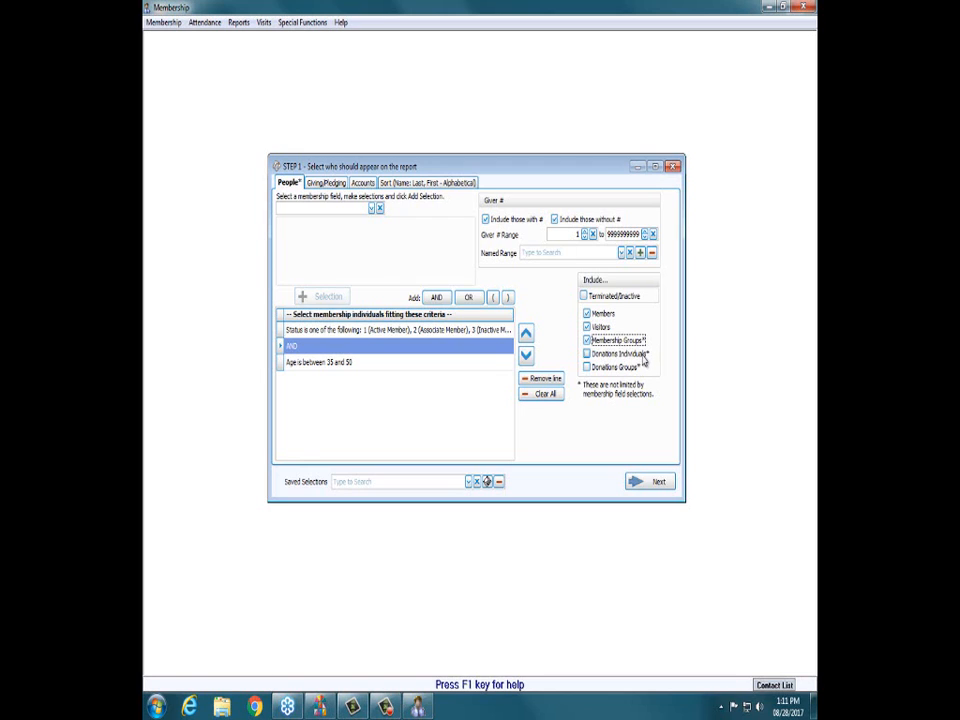
click(644, 358)
click(636, 369)
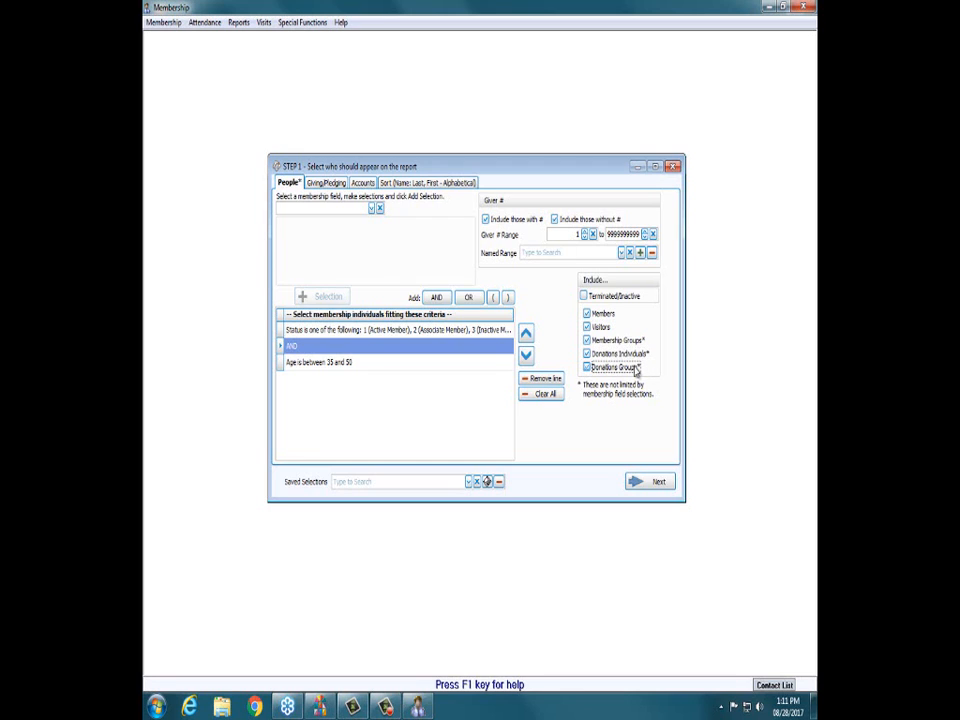
- Exclude Donations Groups, Donations Individuals and Membership Groups from the report again
click(634, 367)
click(628, 355)
click(628, 342)
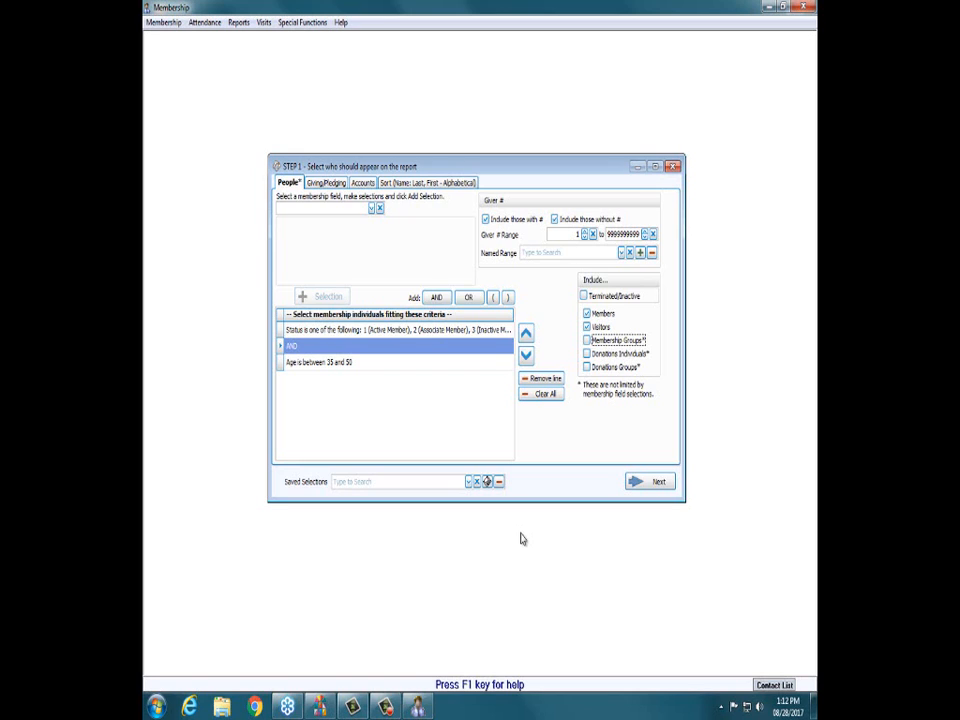
- Examine the giving and pledging criteria available for the report
click(333, 185)
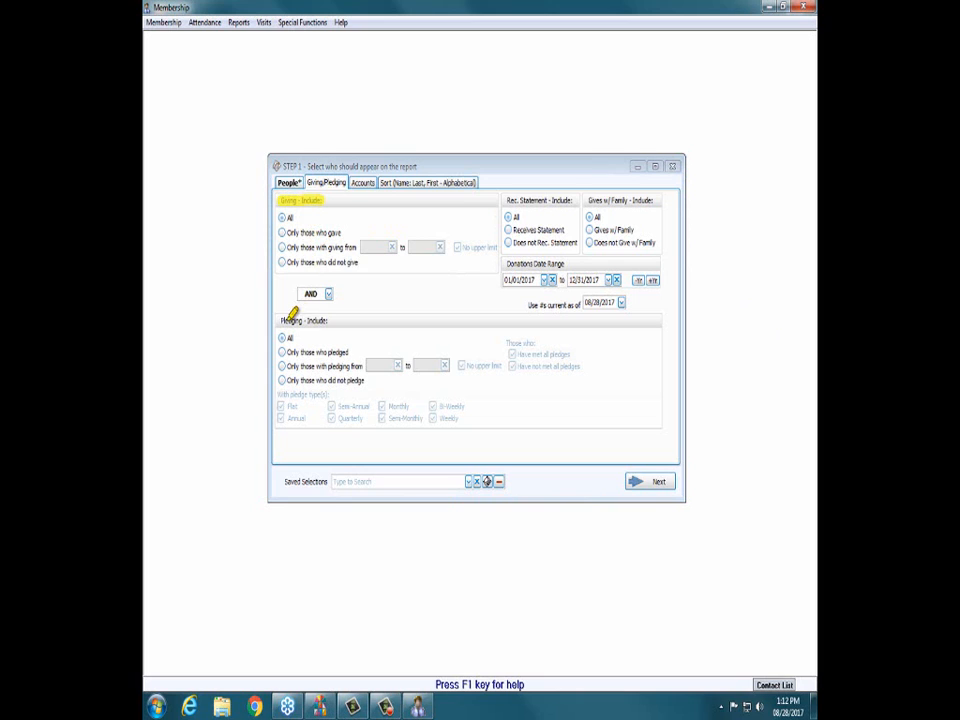
drag(284, 319, 334, 319)
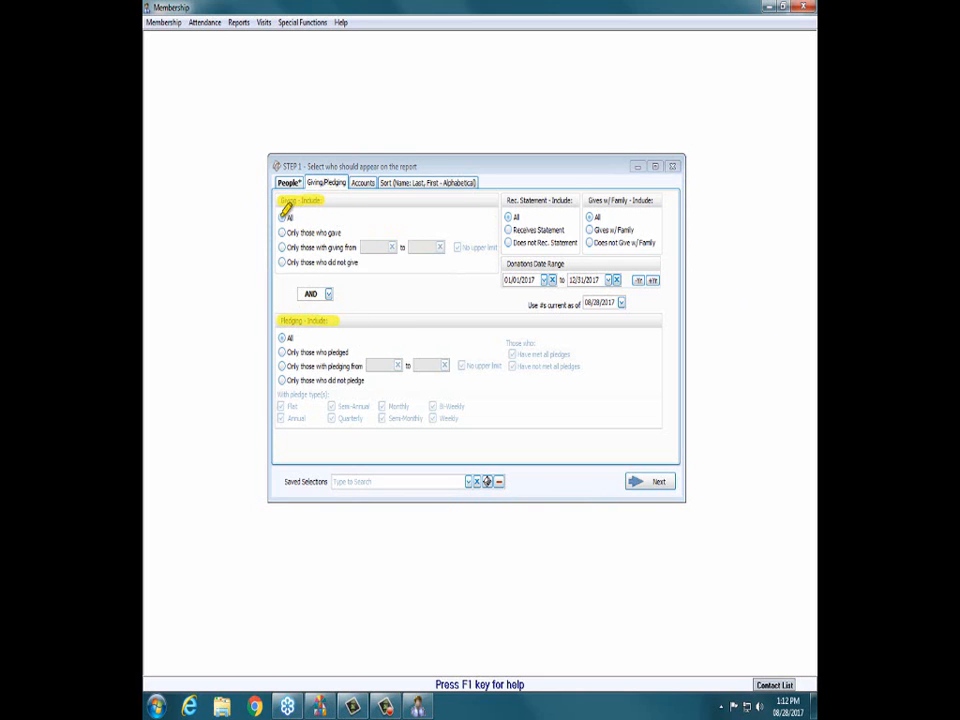
drag(280, 217, 295, 217)
key(Escape)
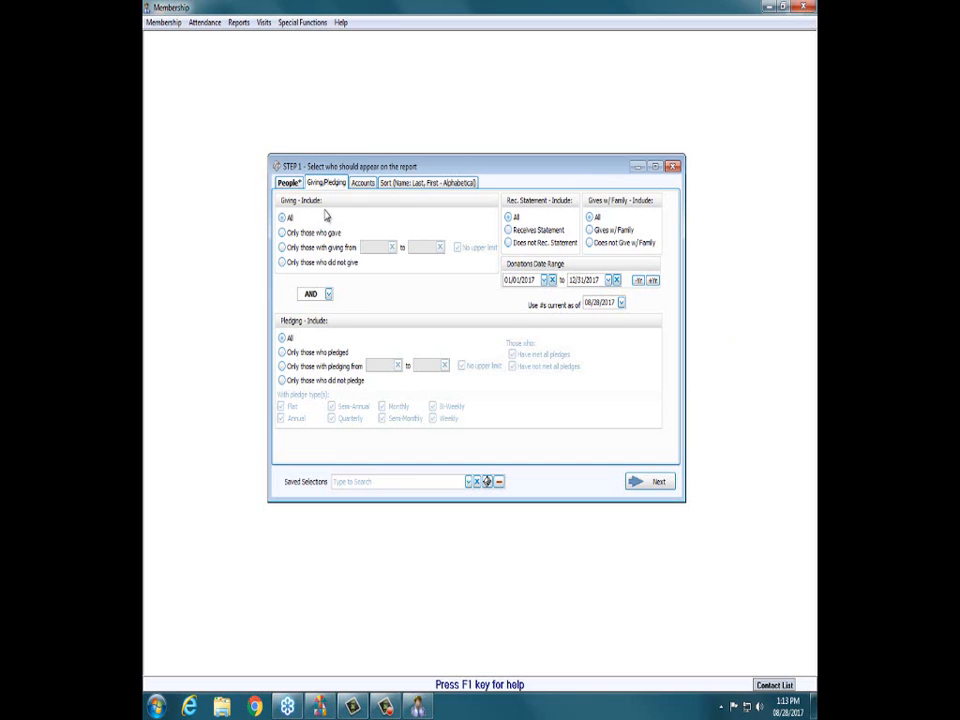
- Try the giving filters for those who gave, gave within an amount range or did not give, and return to All
click(318, 234)
click(323, 248)
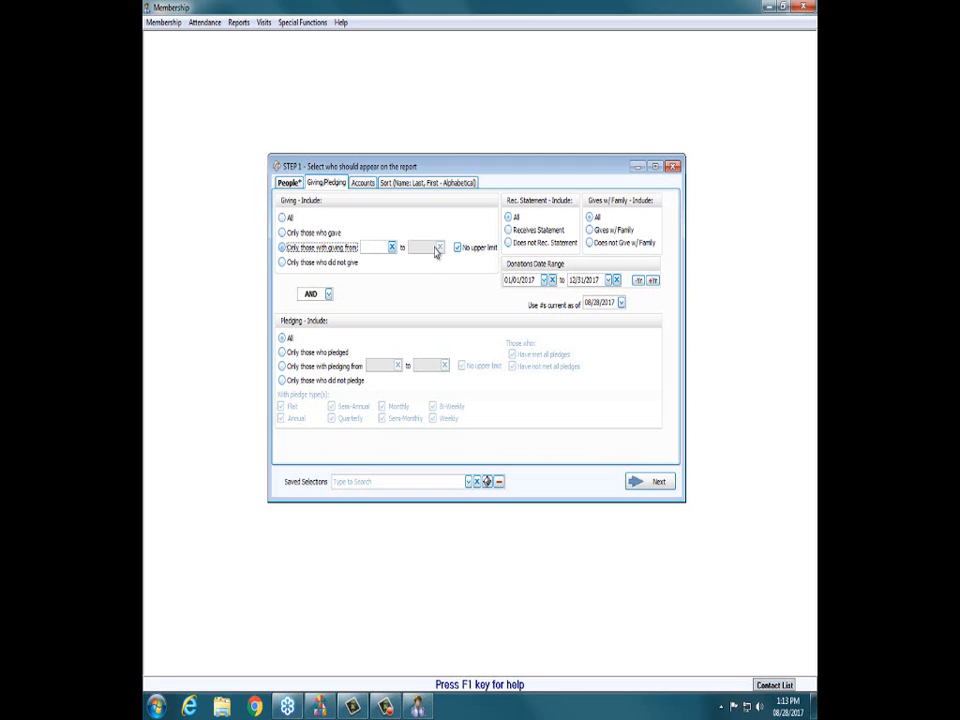
click(314, 266)
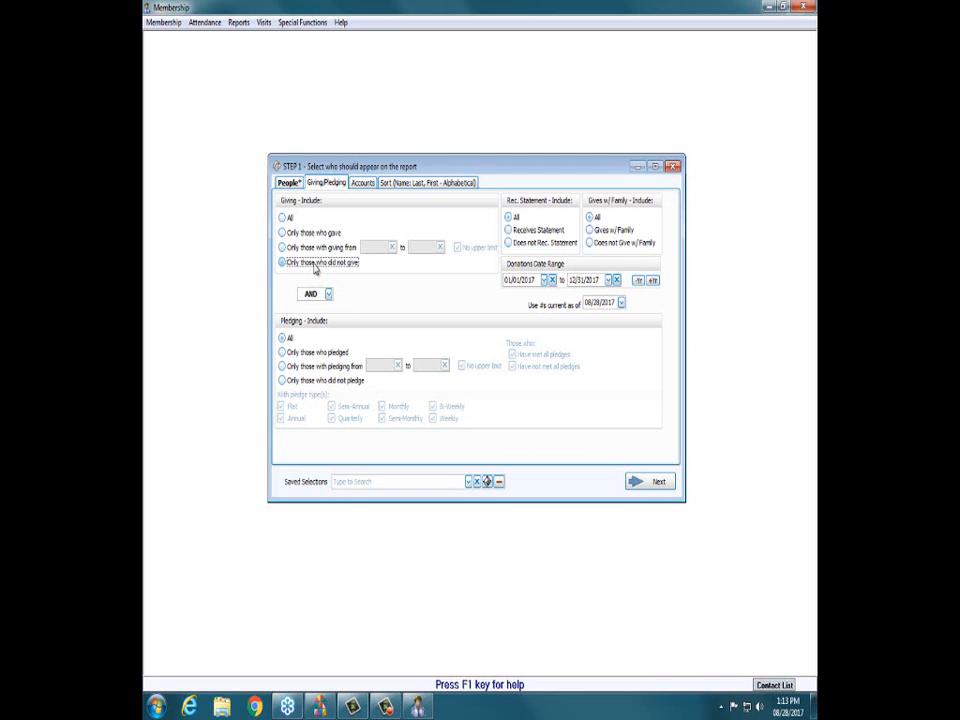
click(286, 217)
- Examine the date choices for the "Use #s current as of" setting
click(621, 302)
click(609, 432)
- Limit the report's donation accounts to 101 - General fund
click(366, 187)
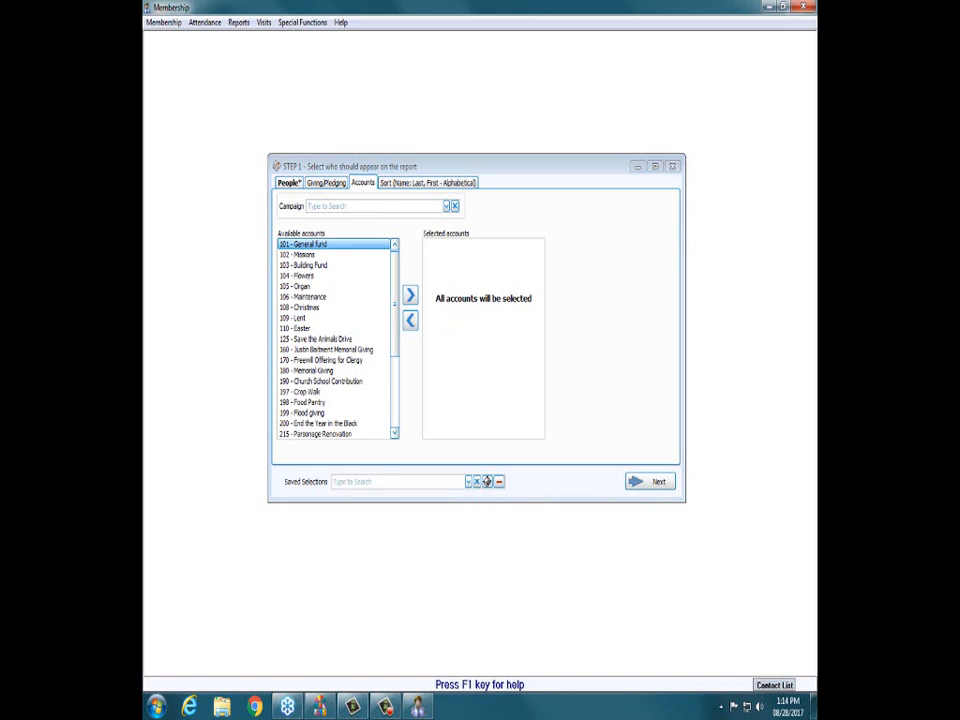
drag(437, 298, 542, 296)
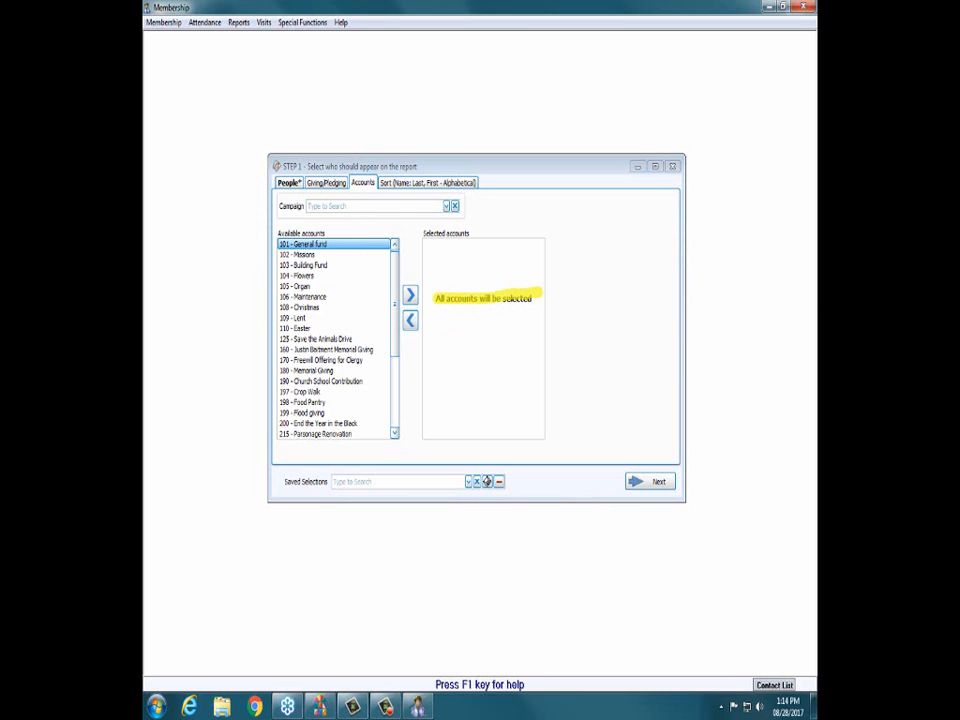
key(Escape)
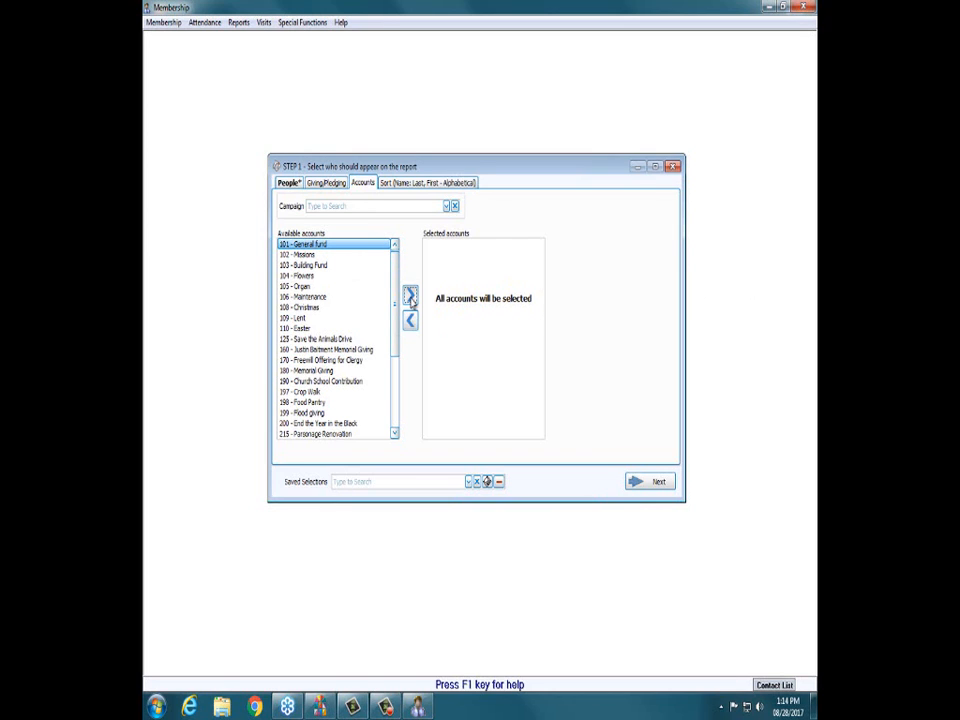
click(410, 296)
click(486, 246)
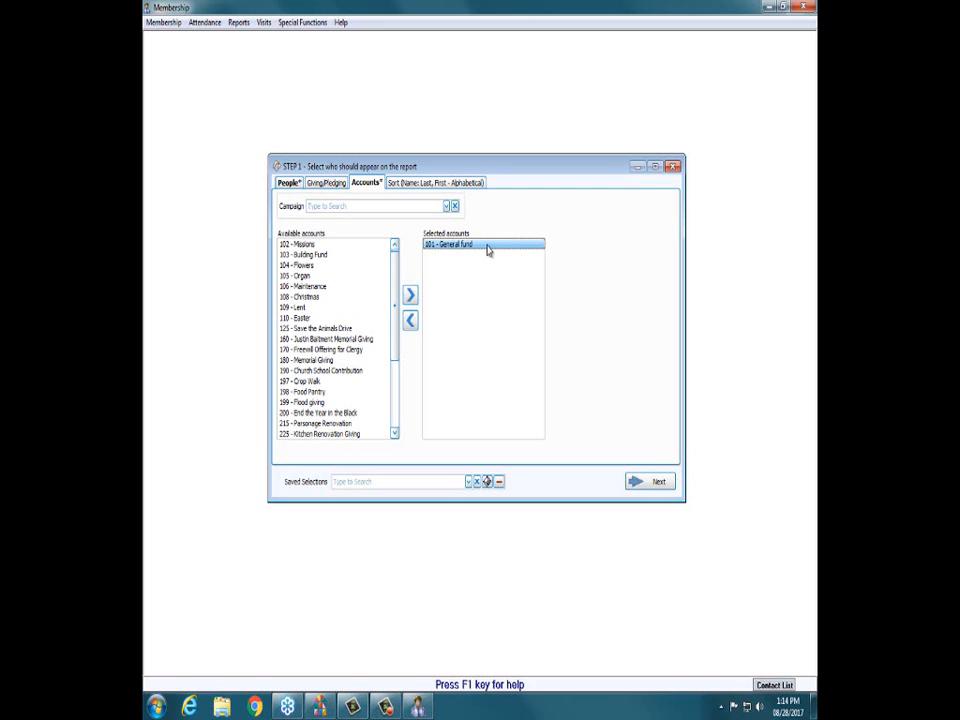
- Check the giving and pledging criteria once more, and remove 101 - General fund from the selected accounts
click(328, 183)
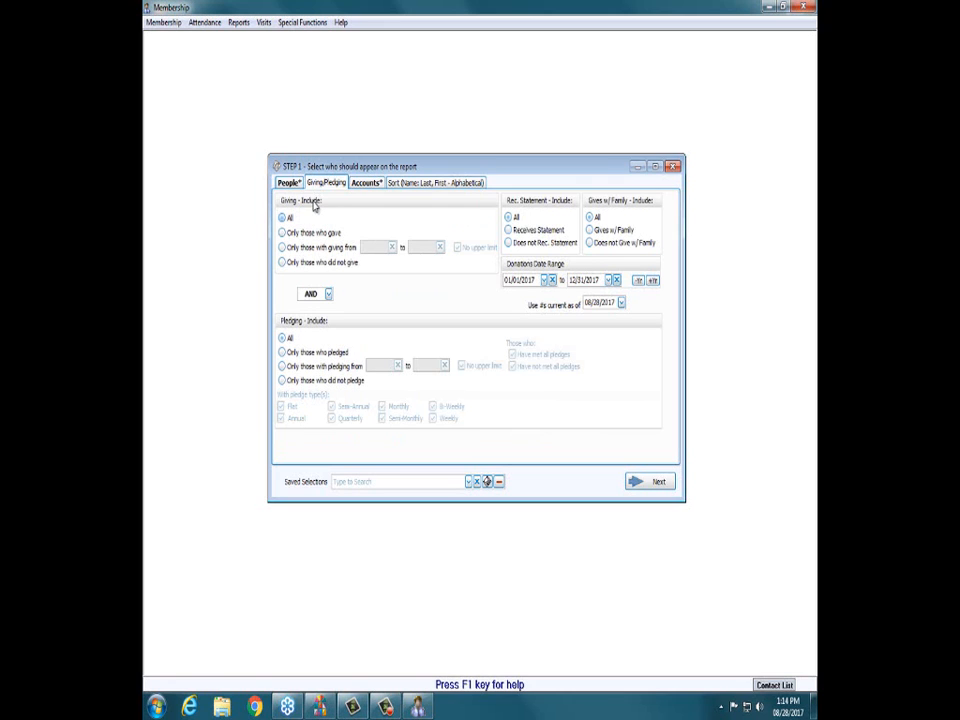
click(364, 186)
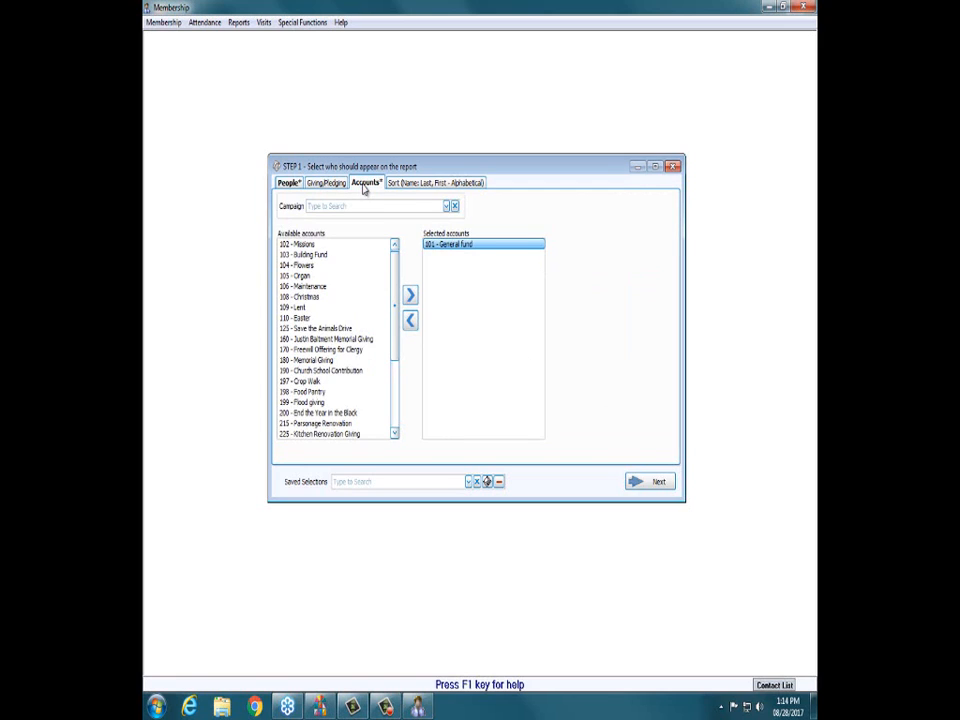
click(410, 320)
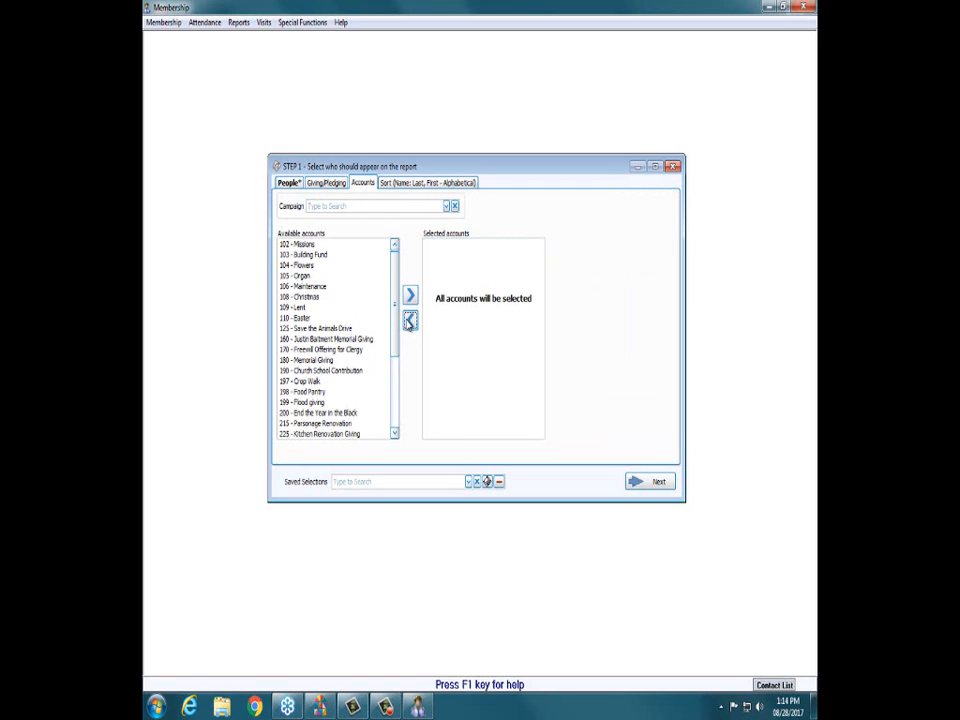
- Try descending order for the report's first sort field and return it to ascending
click(432, 187)
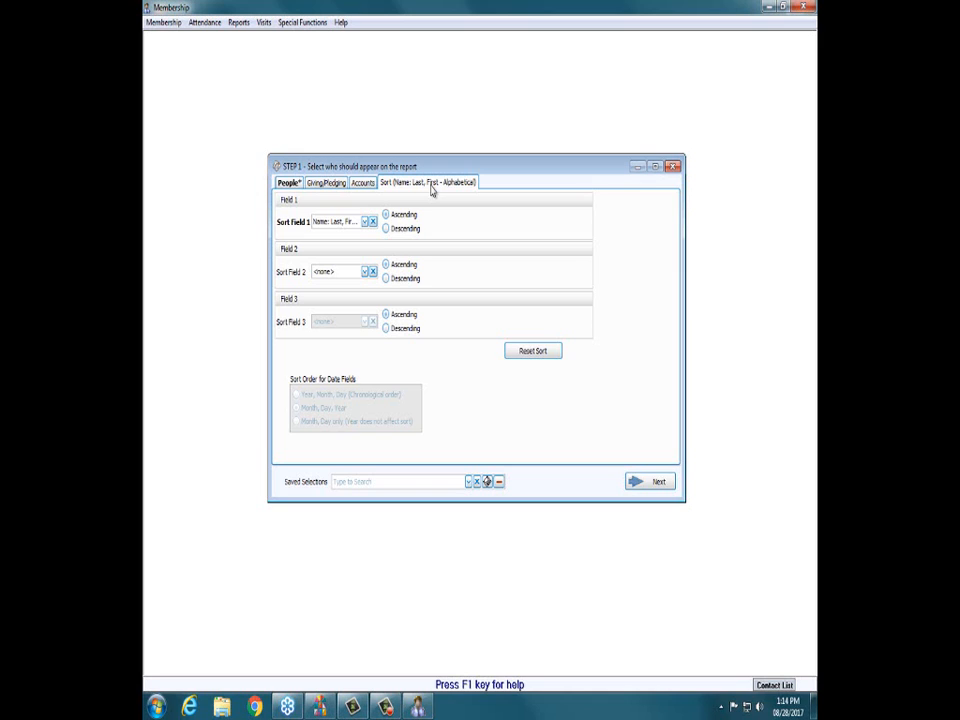
click(404, 217)
click(405, 229)
click(404, 215)
- Examine the membership fields available for Sort Field 1, from age to zip code
click(366, 221)
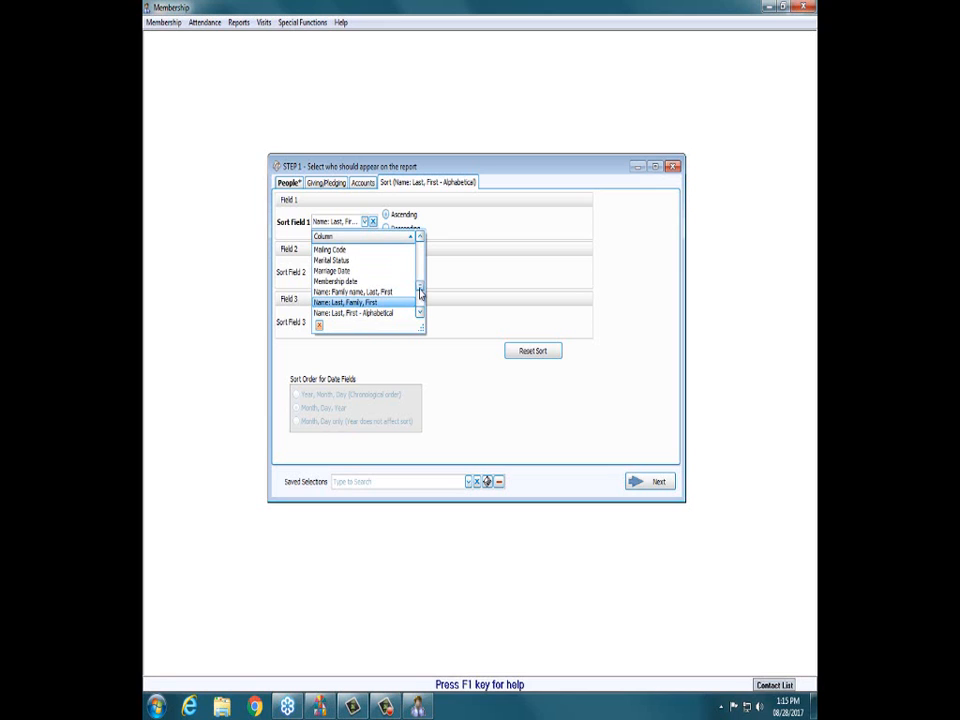
drag(420, 293, 420, 306)
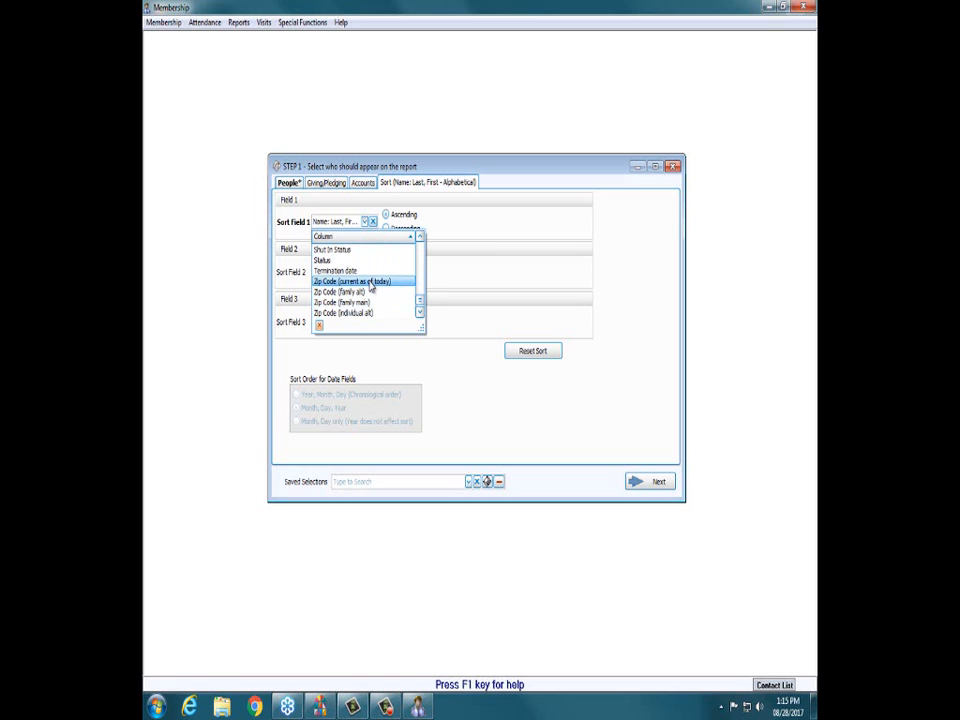
drag(420, 304, 420, 247)
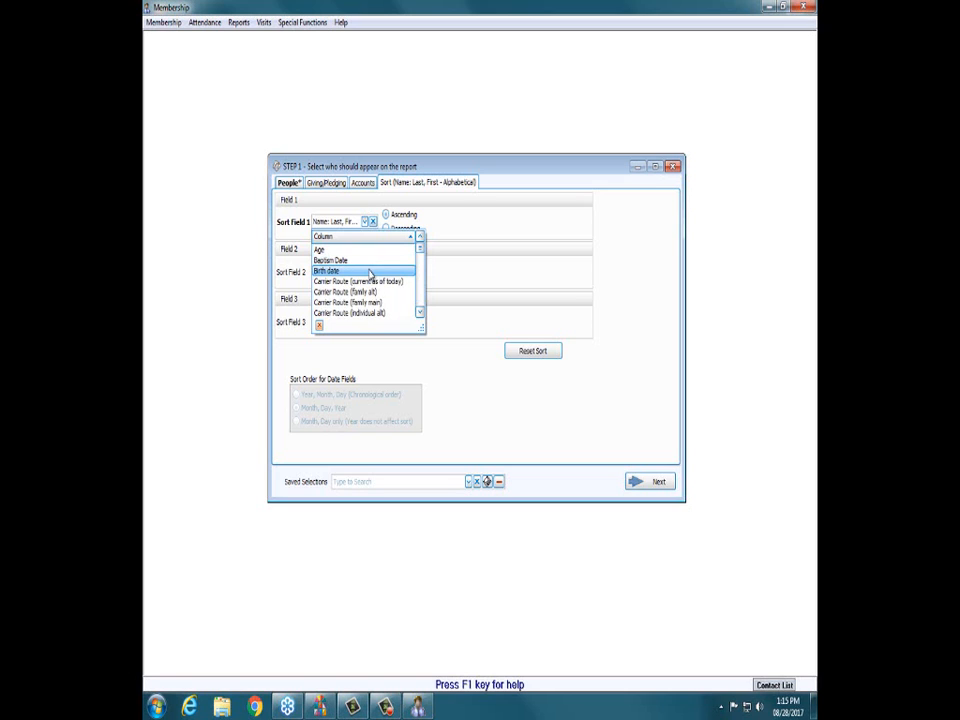
click(489, 274)
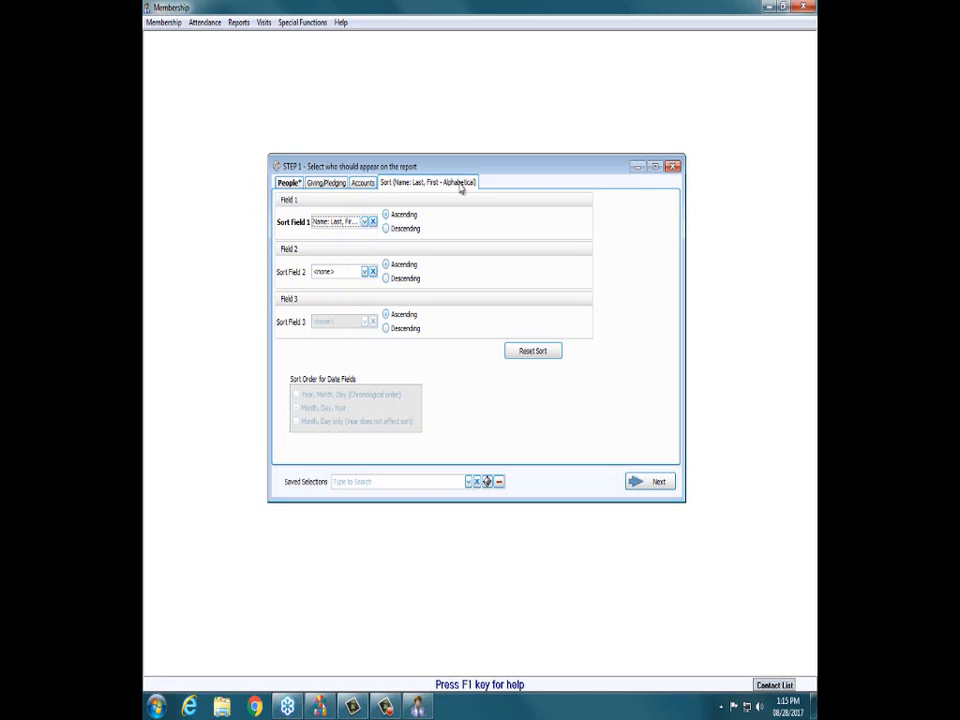
- Return to the people criteria and save the report selections as "Active Members 35-50"
click(291, 184)
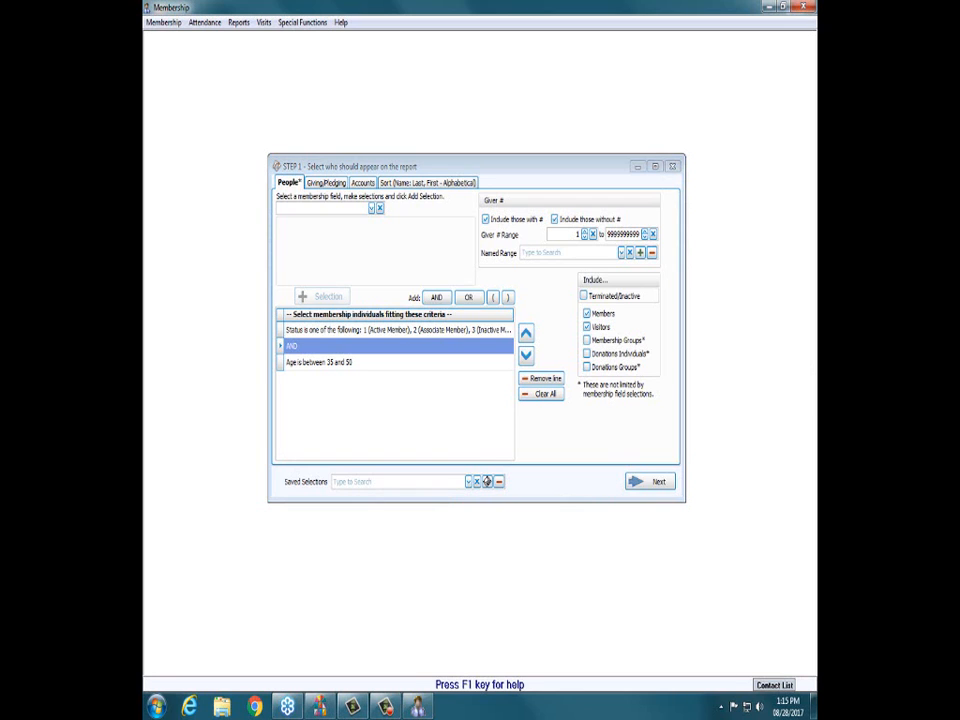
drag(275, 482, 328, 480)
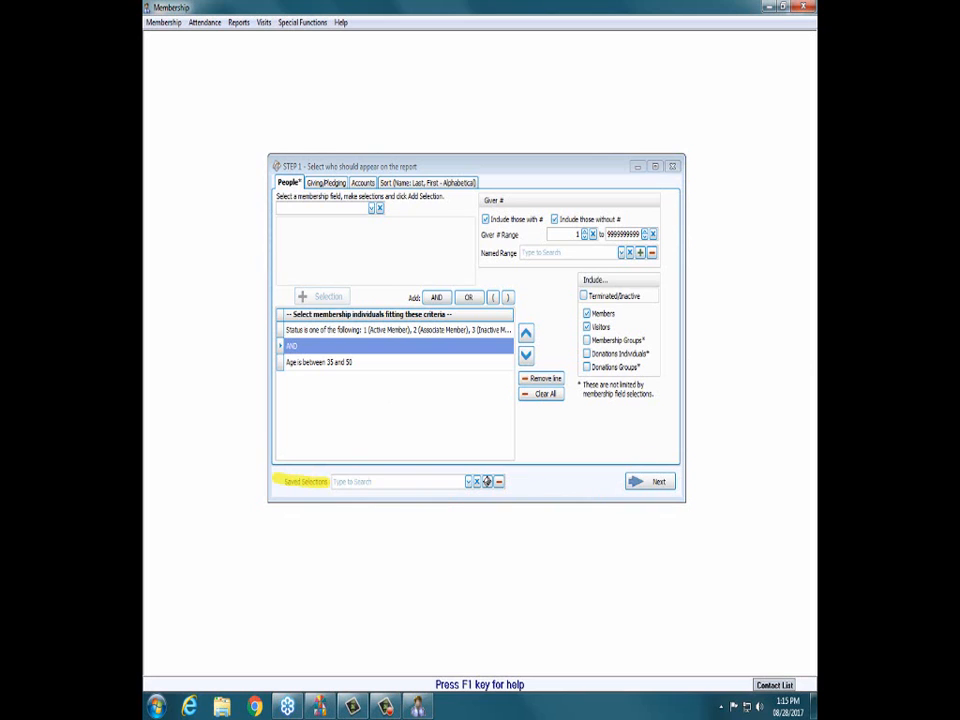
key(Escape)
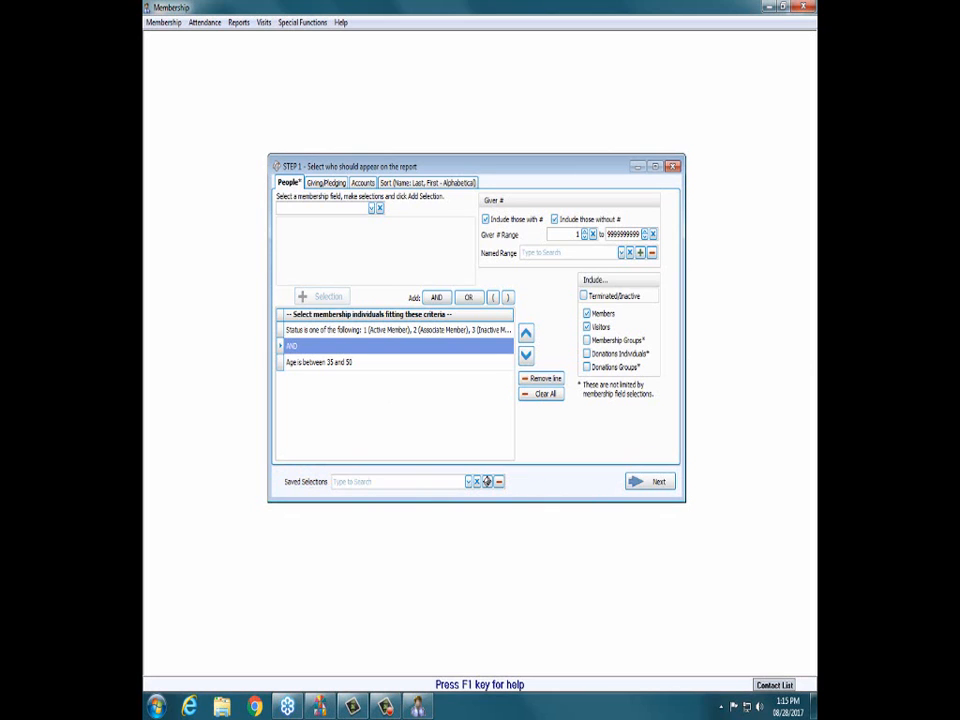
click(487, 482)
click(487, 482)
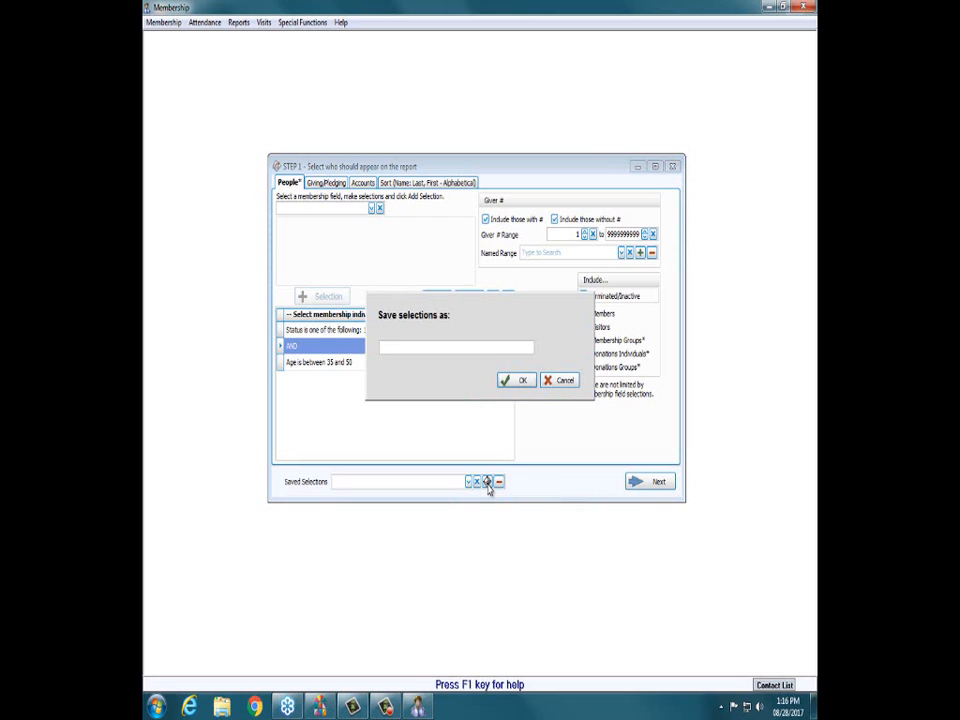
text(Active Mem)
text(s 35-50)
click(518, 380)
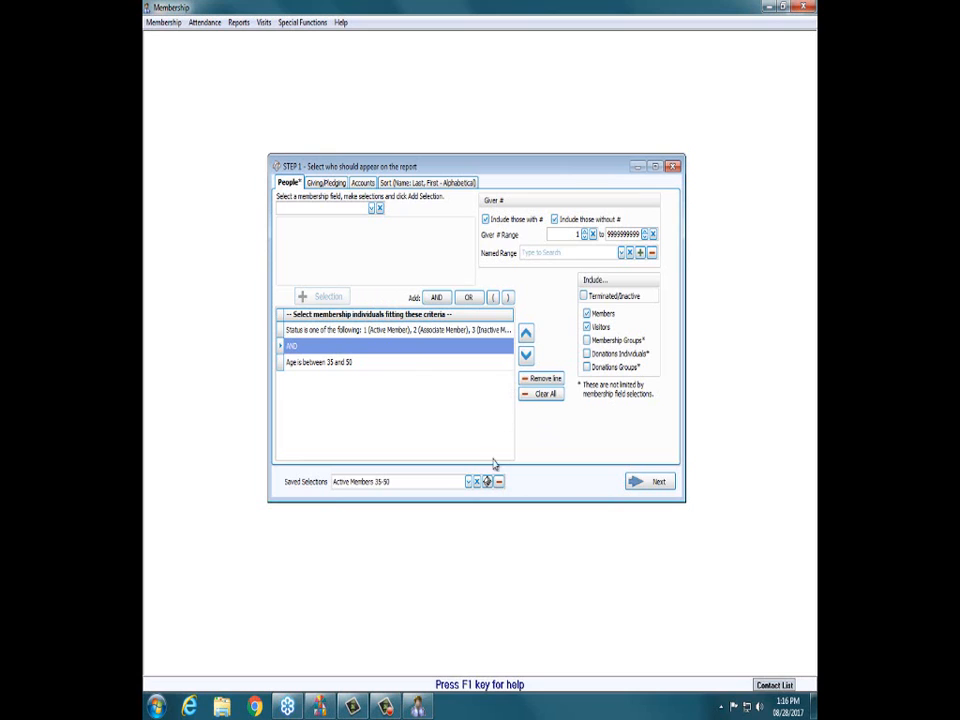
- Choose the saved selection "Active Members 35-50" and select its status criterion line
click(467, 481)
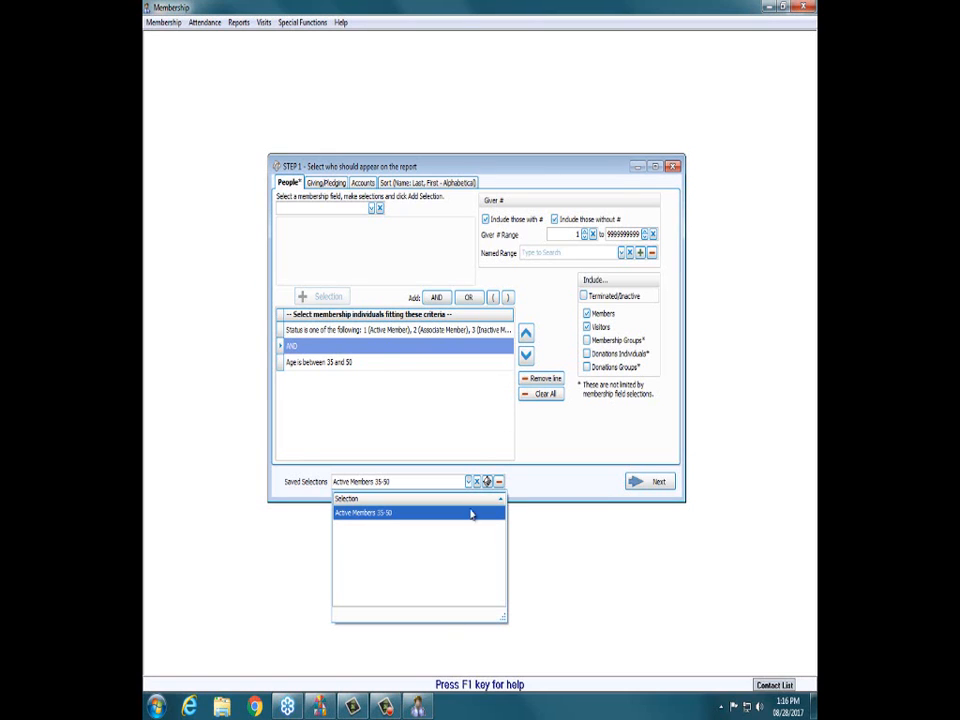
click(387, 515)
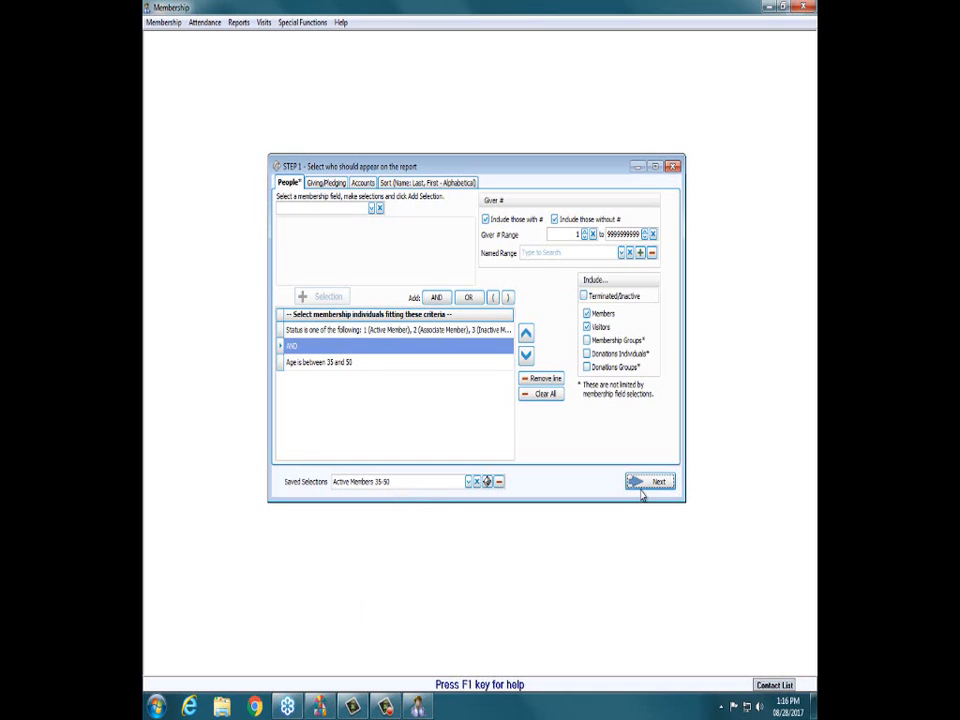
click(380, 332)
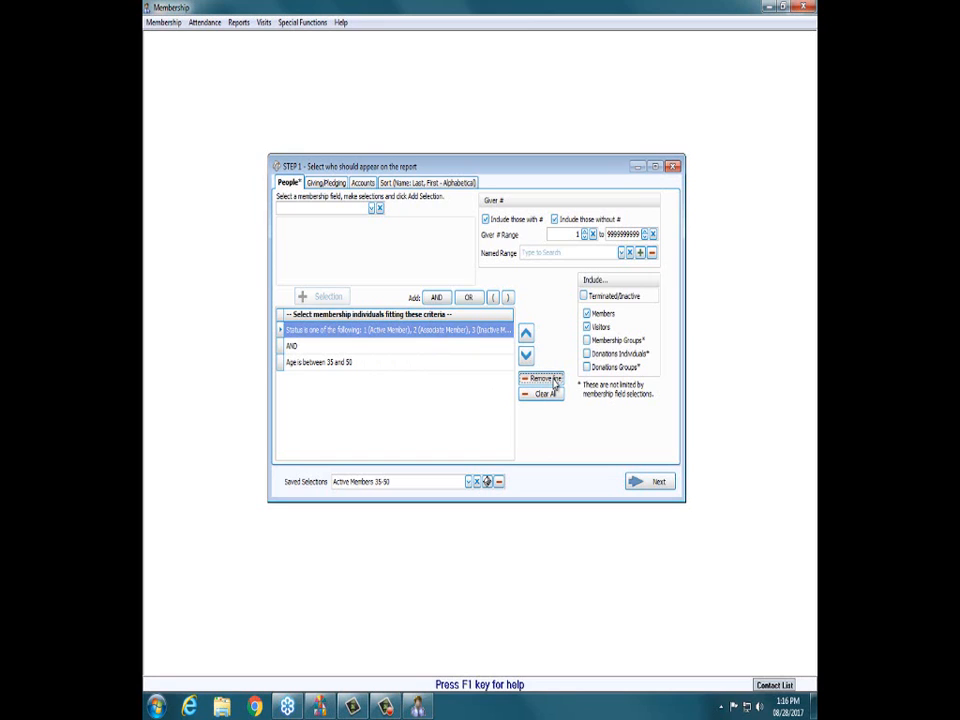
- Replace the multi-value status line in the people criteria with Status = 1 (Active Member)
click(554, 384)
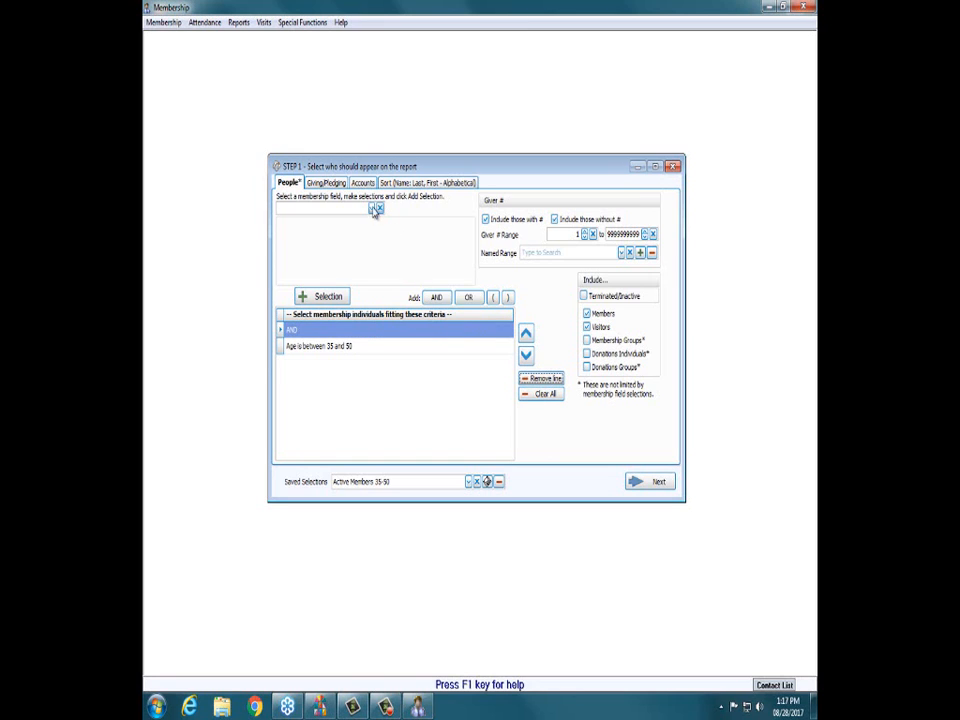
click(373, 208)
drag(446, 259, 450, 312)
click(299, 253)
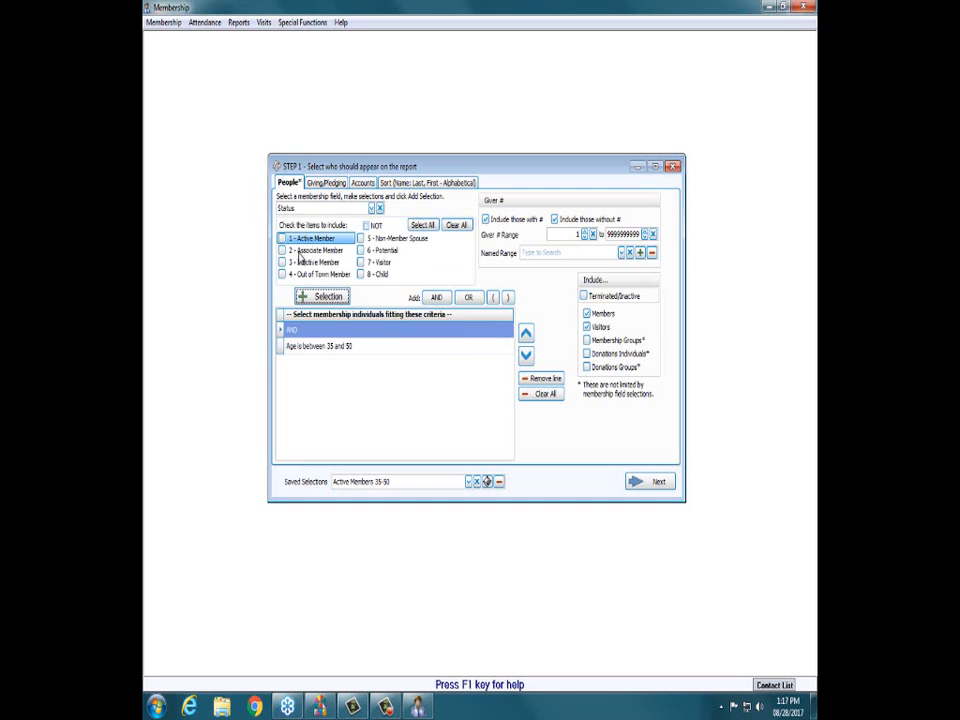
click(282, 239)
click(316, 298)
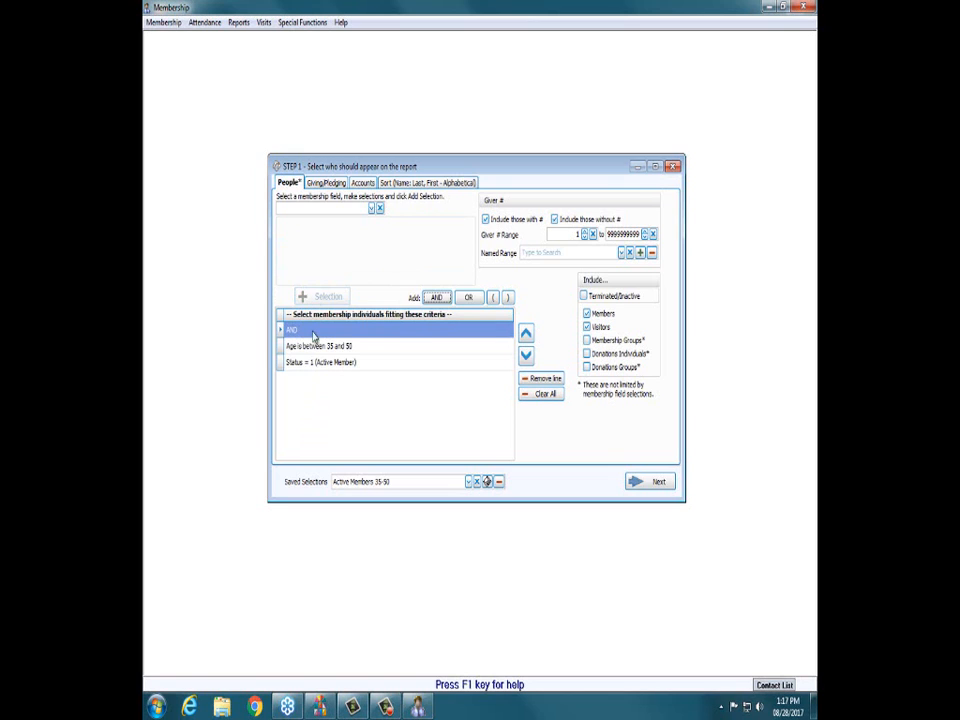
- Try to continue to the report options with the AND line first in the people criteria
click(305, 347)
click(312, 363)
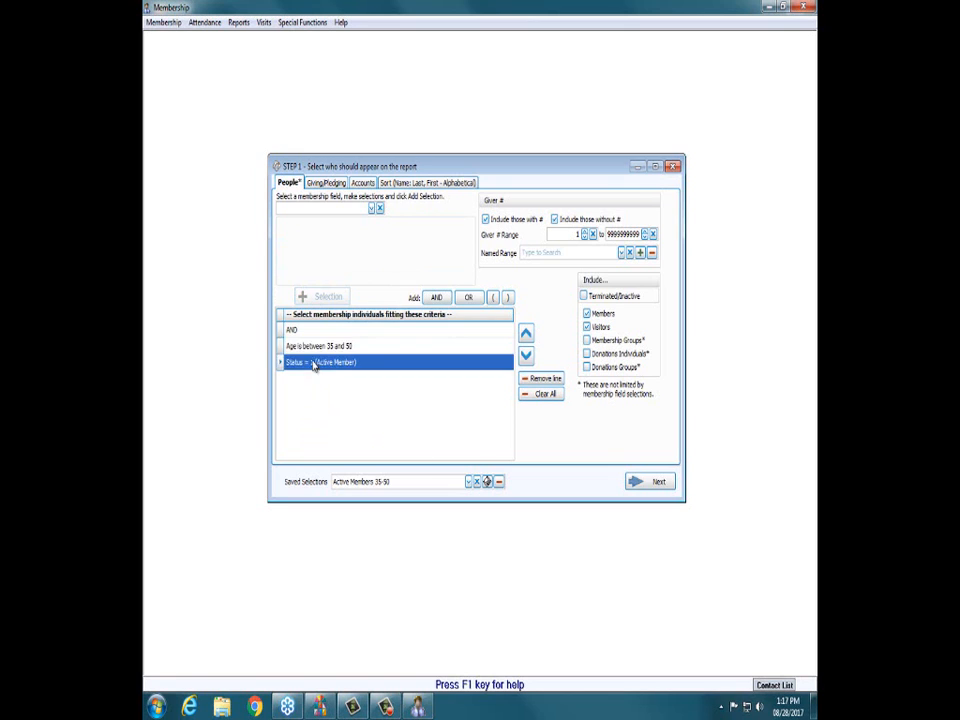
click(317, 347)
click(318, 331)
click(318, 348)
click(318, 363)
click(311, 331)
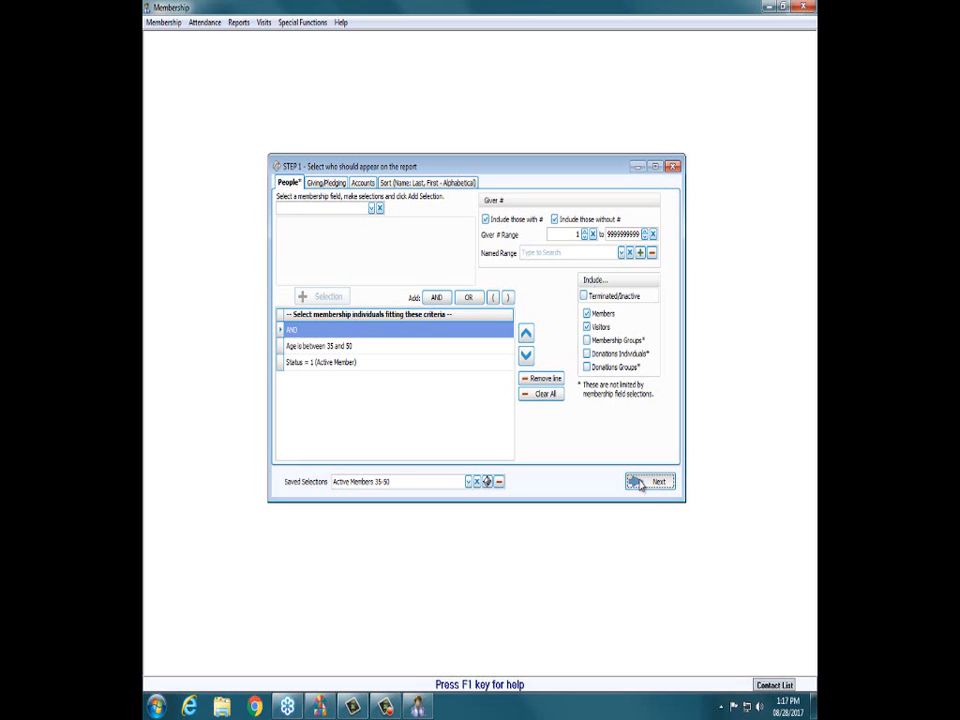
click(641, 483)
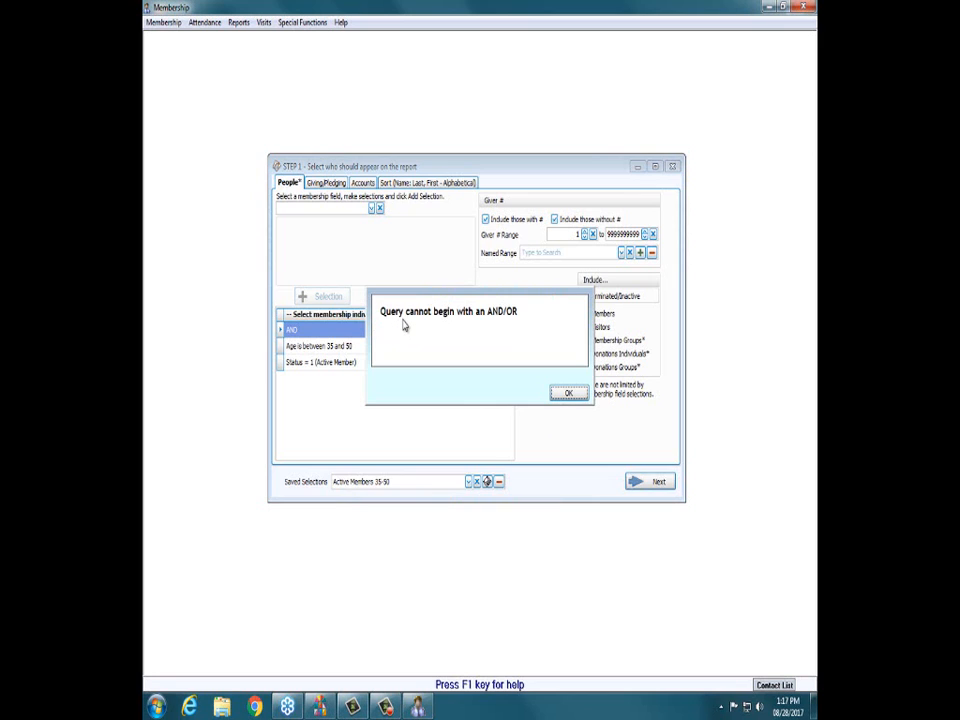
click(568, 393)
- Move the Status = 1 (Active Member) line above the AND line to the start of the criteria
click(282, 366)
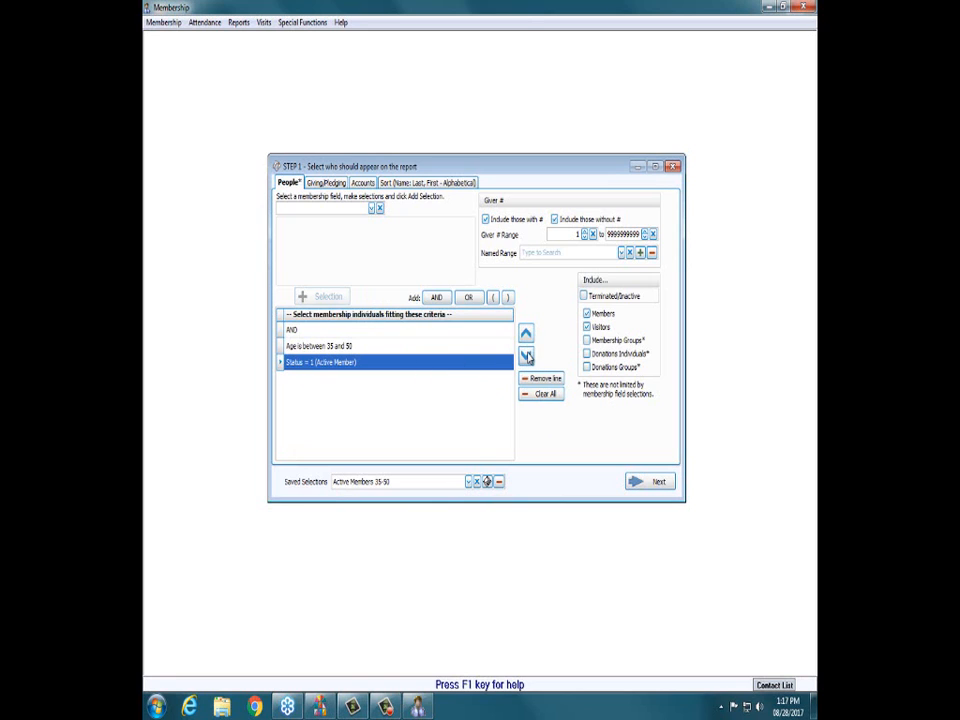
click(528, 338)
click(528, 336)
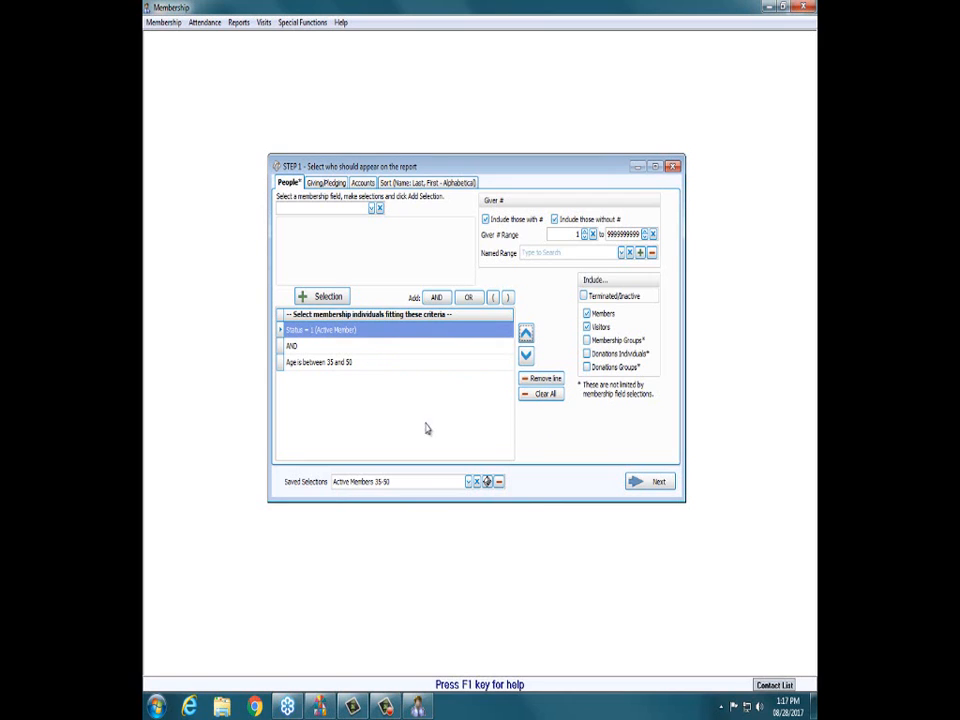
- Continue to the report options, saving the changes to the saved selection "Active Members 35-50"
click(655, 482)
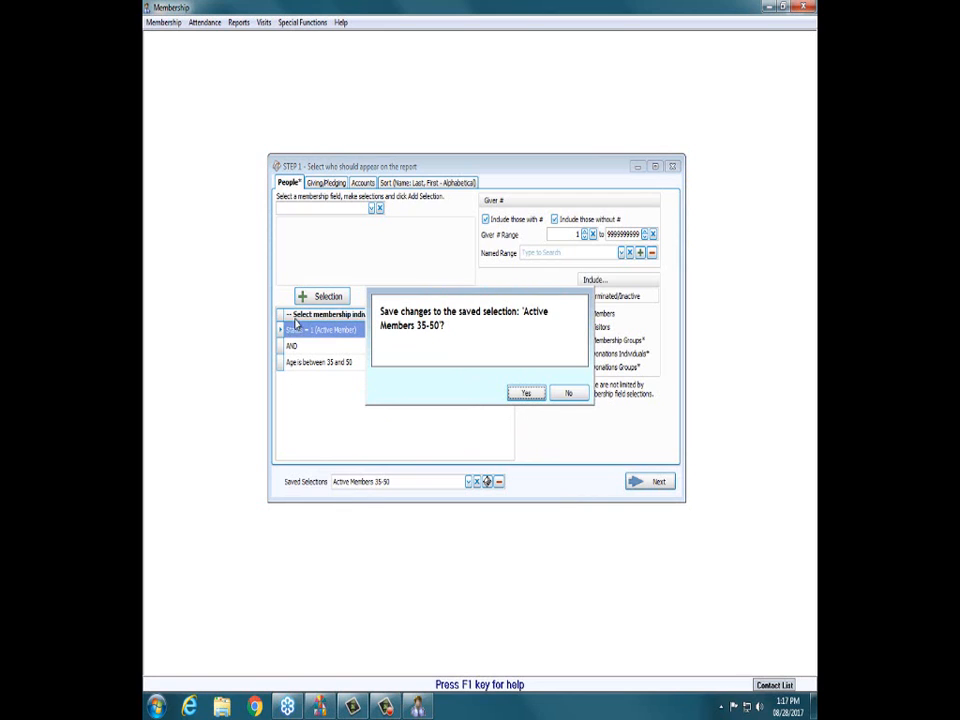
click(527, 393)
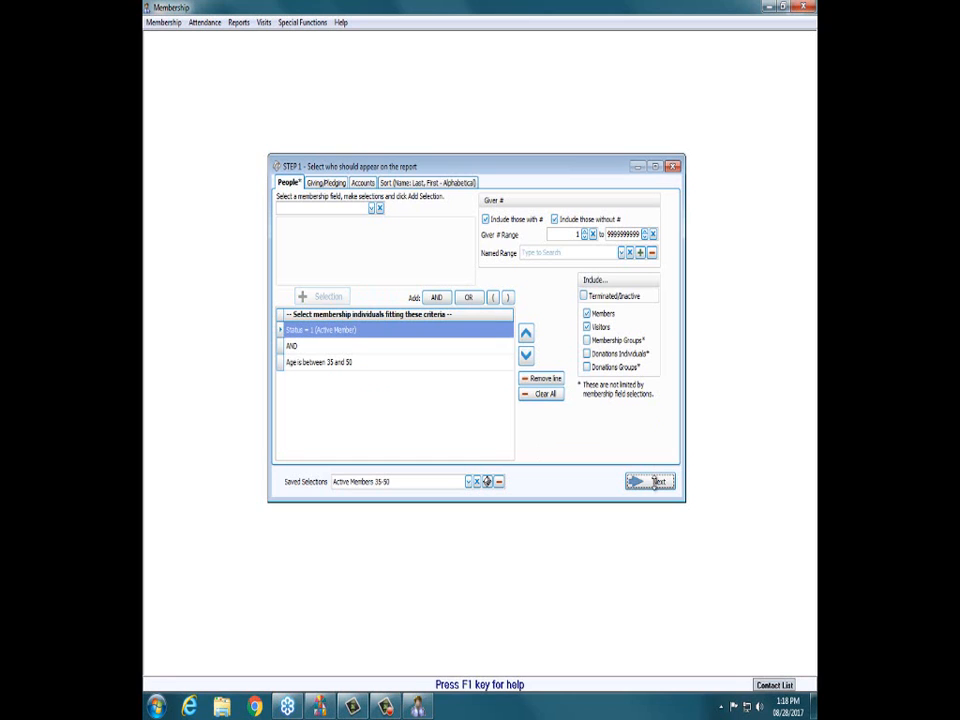
click(655, 482)
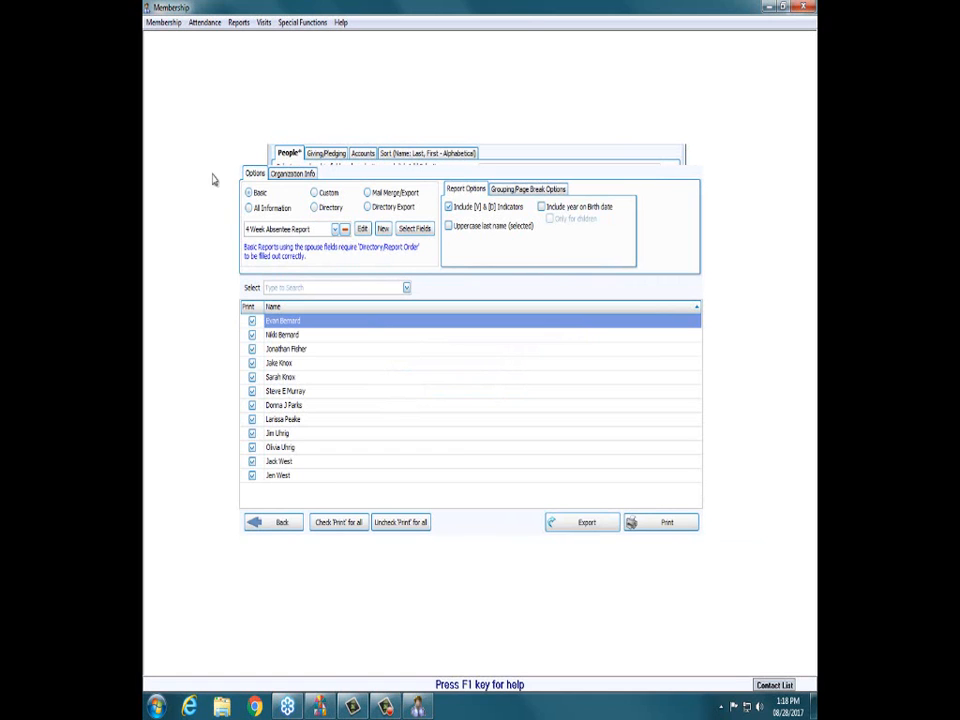
mouse_move(595, 165)
mouse_down()
mouse_move(589, 118)
mouse_move(586, 164)
mouse_up()
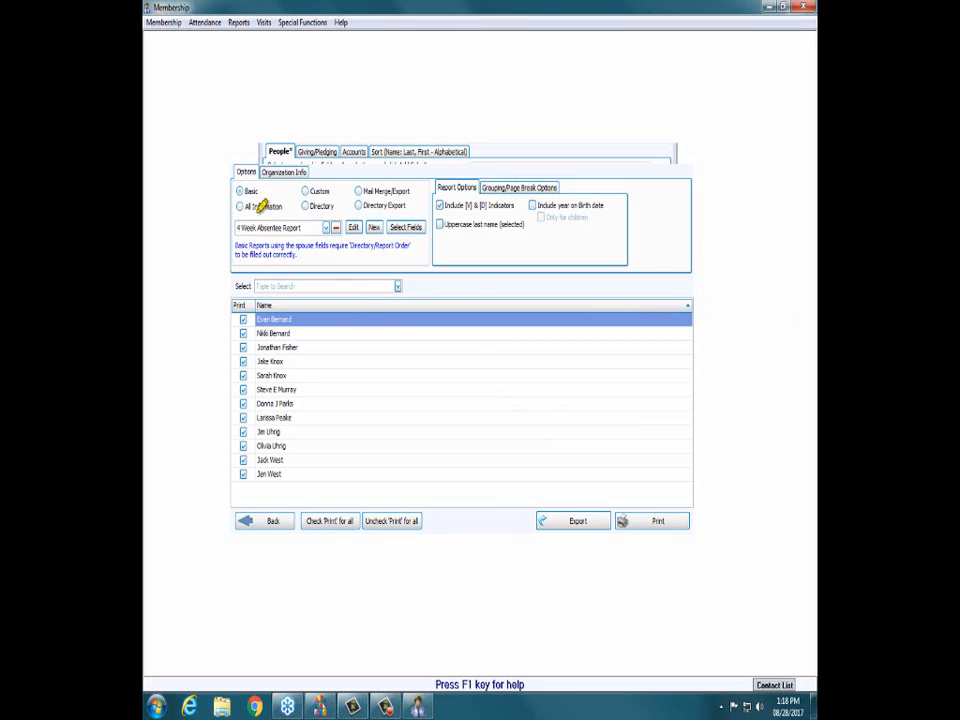
- Examine the options for the Custom, Mail Merge/Export, All Information, Directory and Directory Export report types
mouse_move(238, 210)
mouse_down()
mouse_move(424, 207)
mouse_move(437, 184)
mouse_move(428, 215)
mouse_up()
click(250, 193)
click(318, 192)
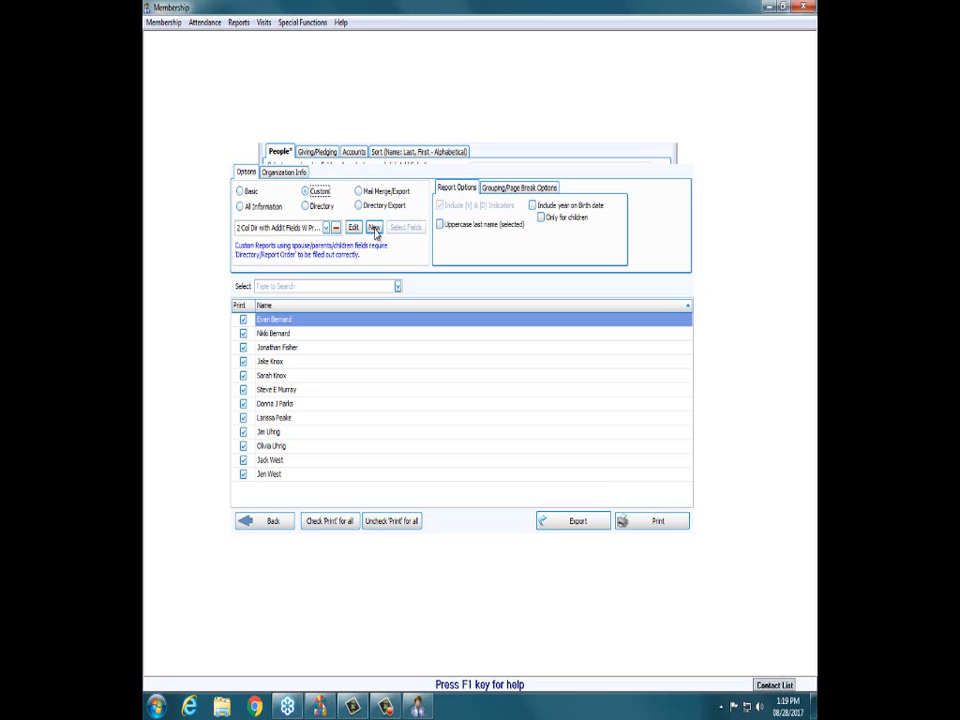
click(380, 196)
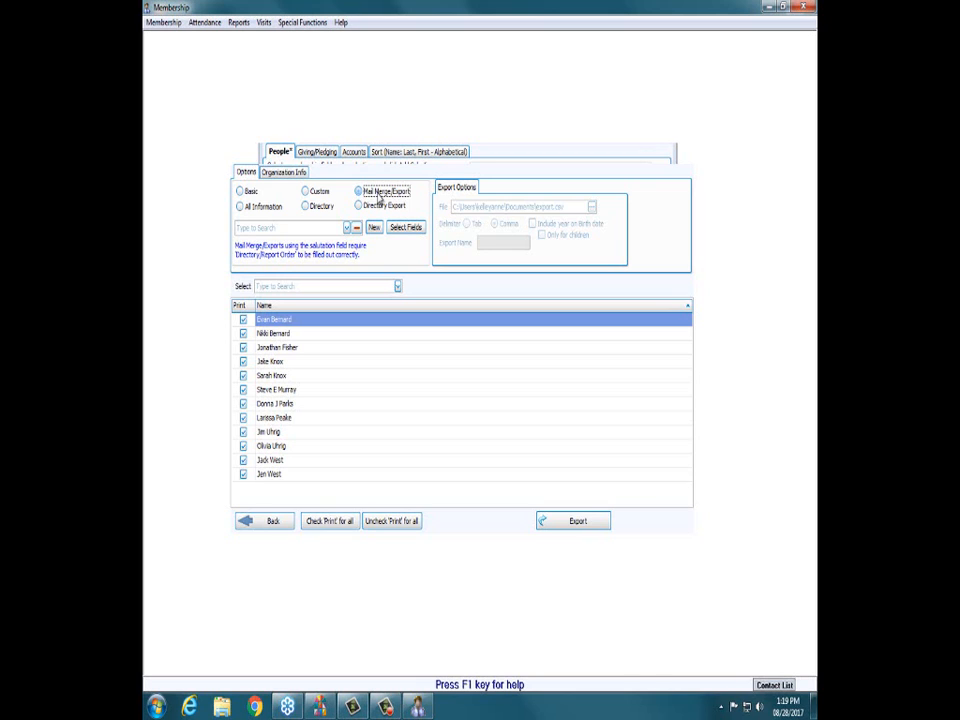
click(266, 207)
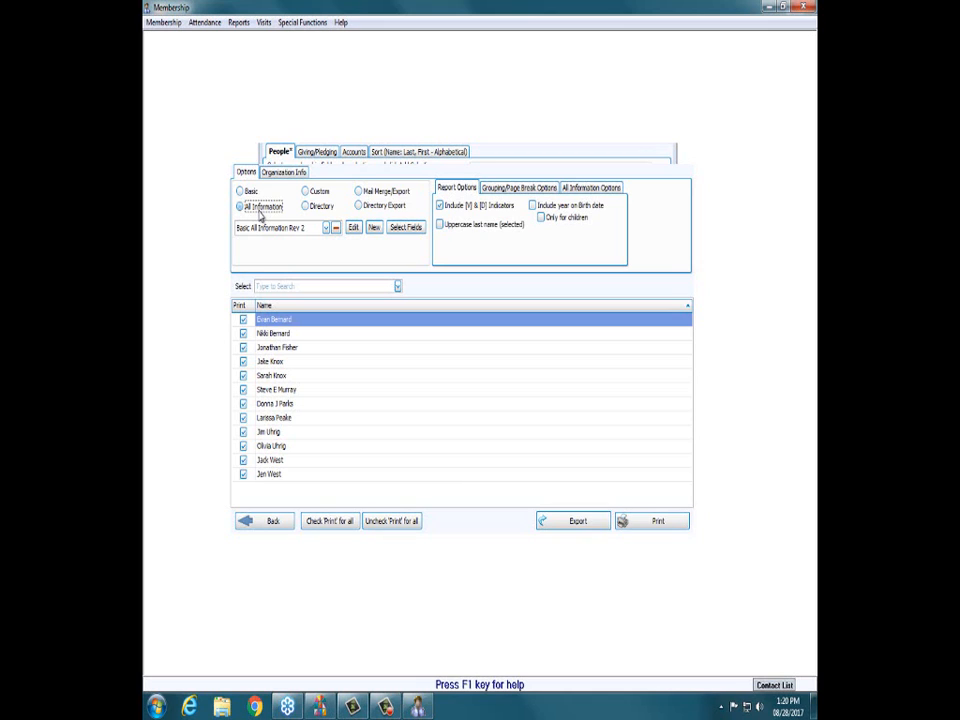
click(321, 206)
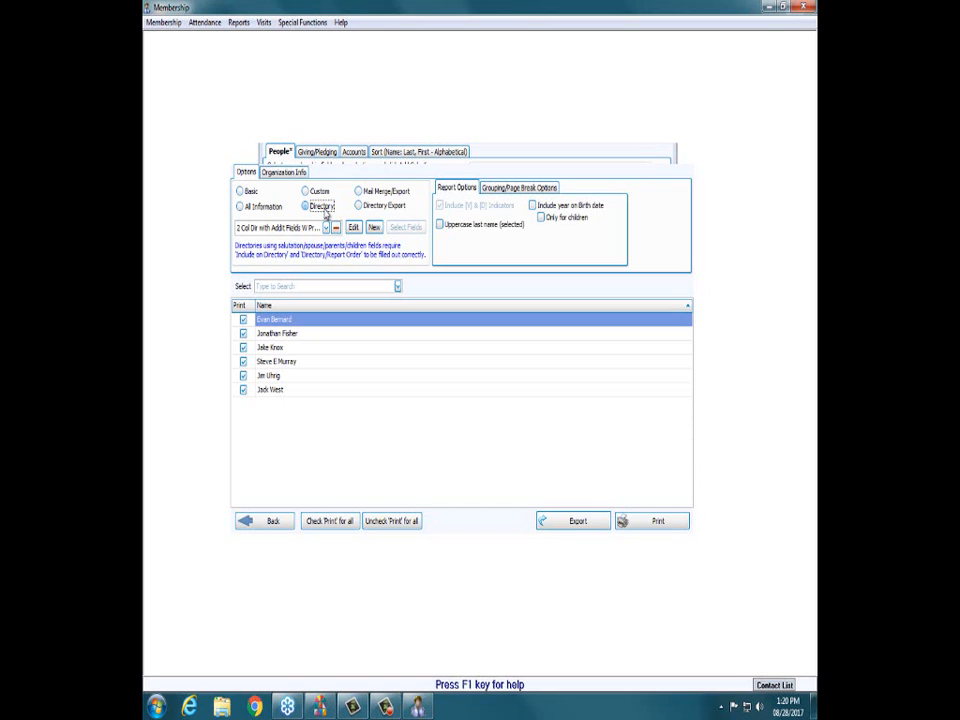
click(391, 208)
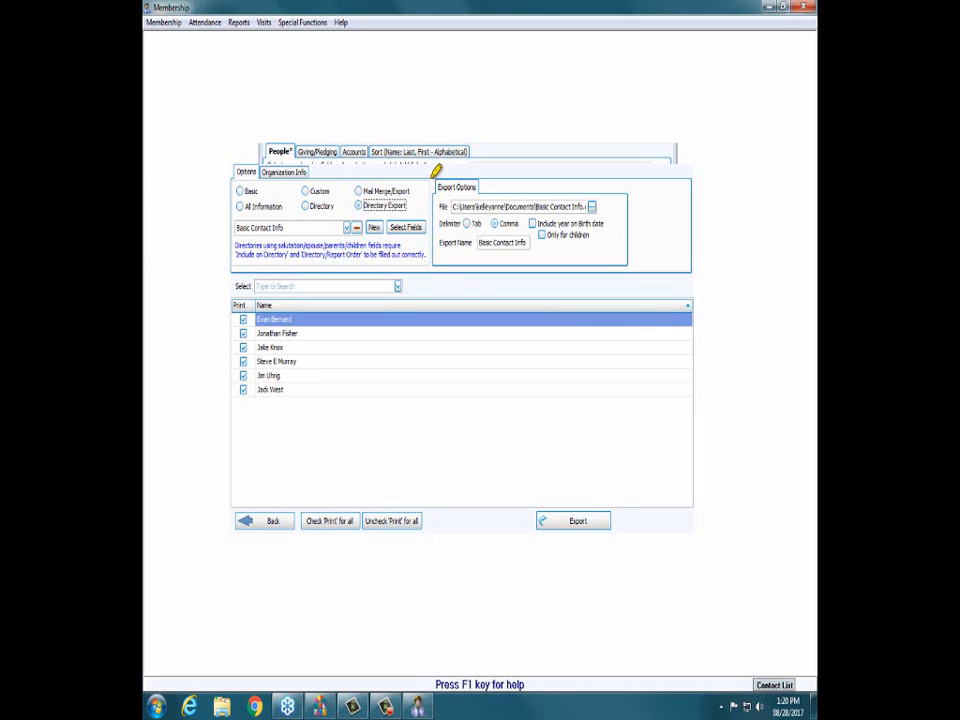
mouse_move(434, 177)
mouse_down()
mouse_move(431, 285)
mouse_move(490, 270)
mouse_move(650, 270)
mouse_move(651, 172)
mouse_up()
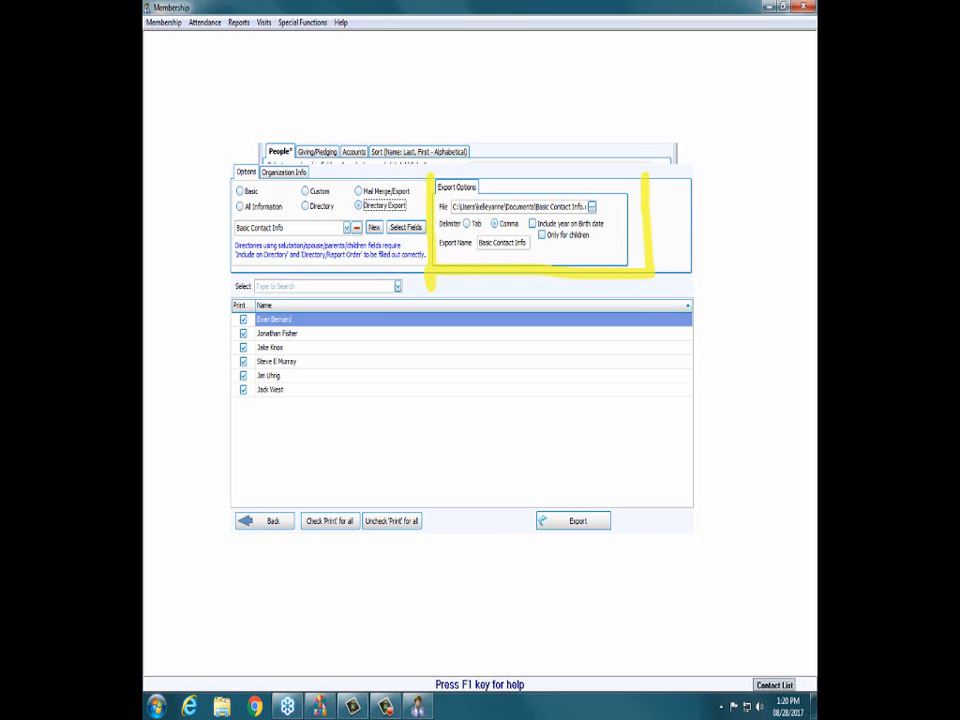
key(Escape)
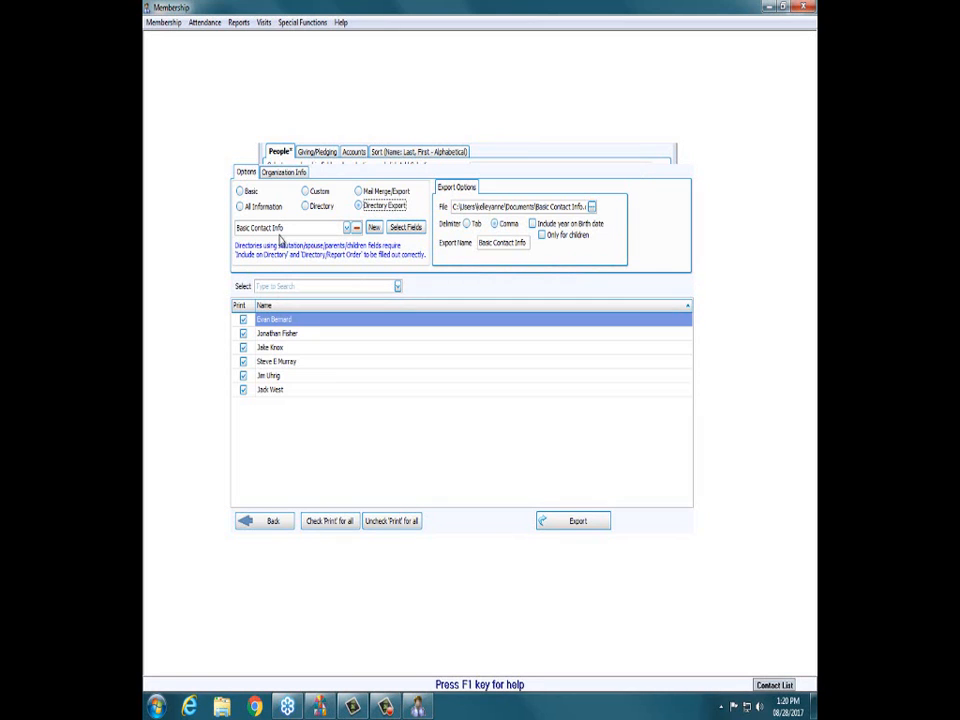
- Try including the year on birth dates for the Basic report type and turn it off again
click(241, 191)
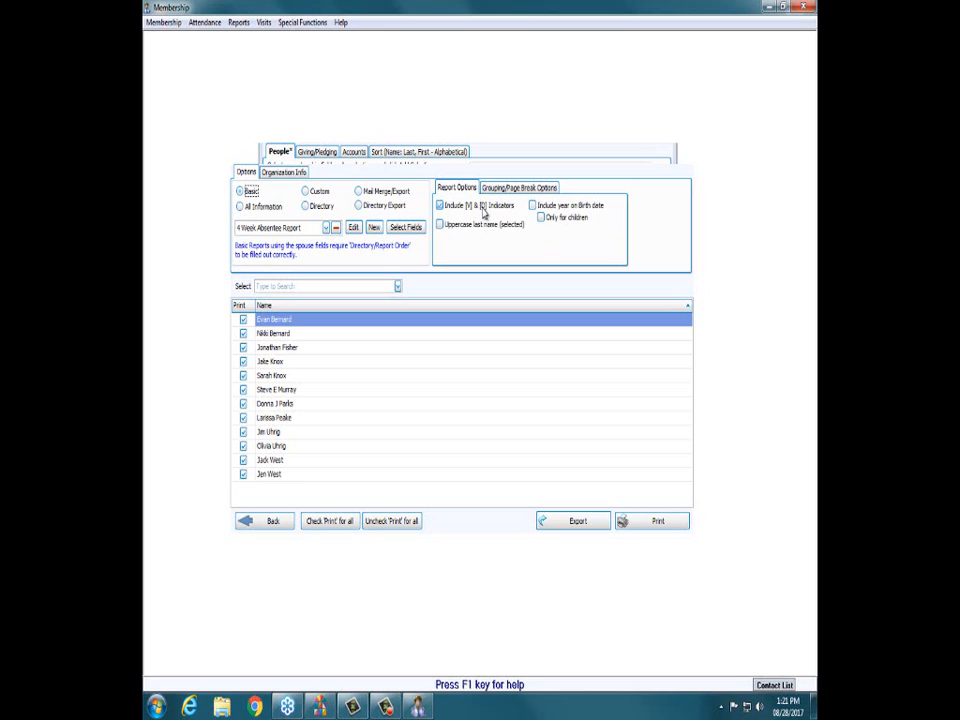
click(540, 207)
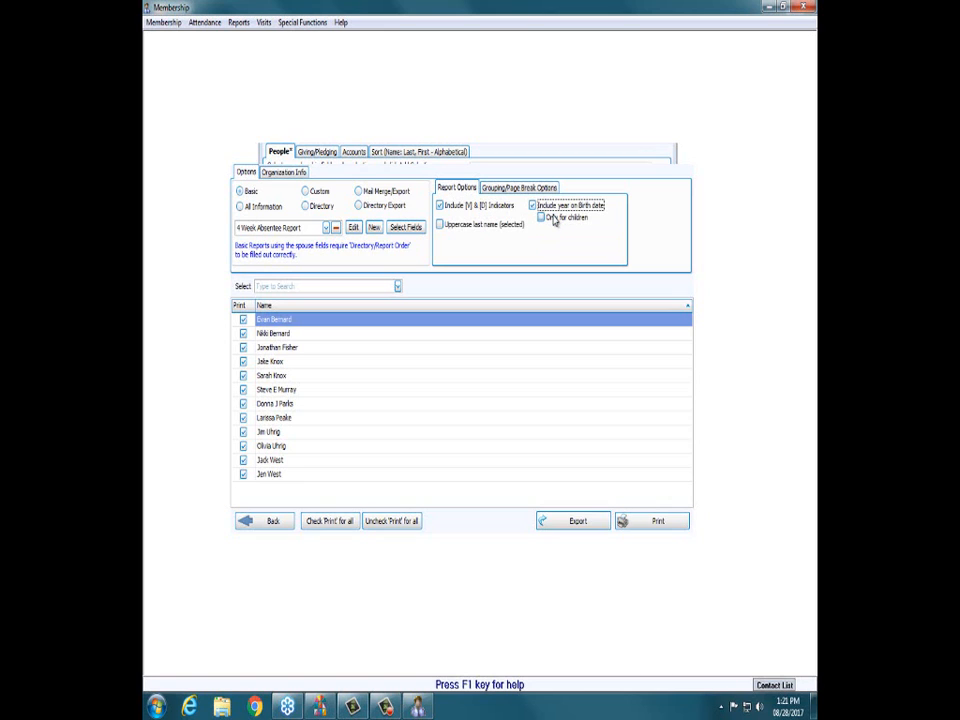
click(540, 206)
- Choose the Mail Merge/Export report type and check the organization info used for the report
click(372, 197)
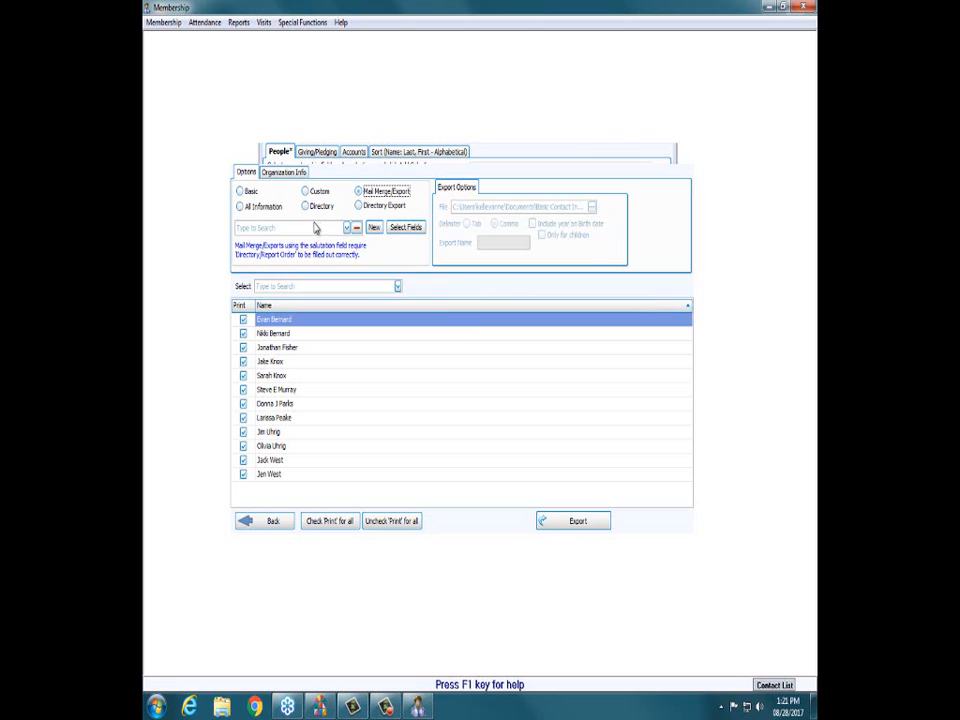
click(296, 176)
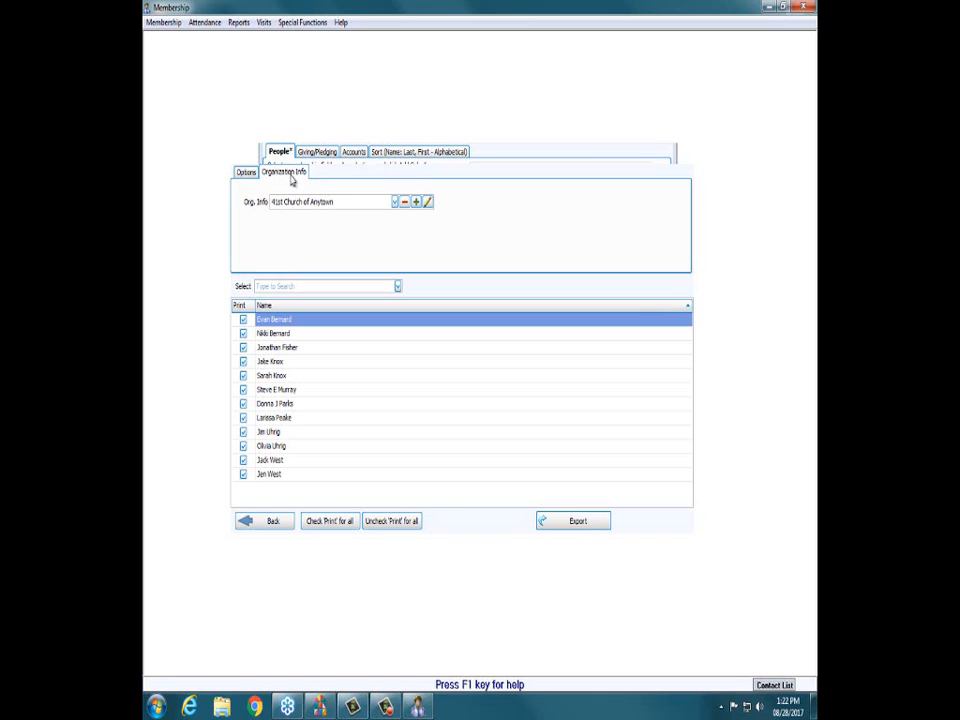
click(244, 173)
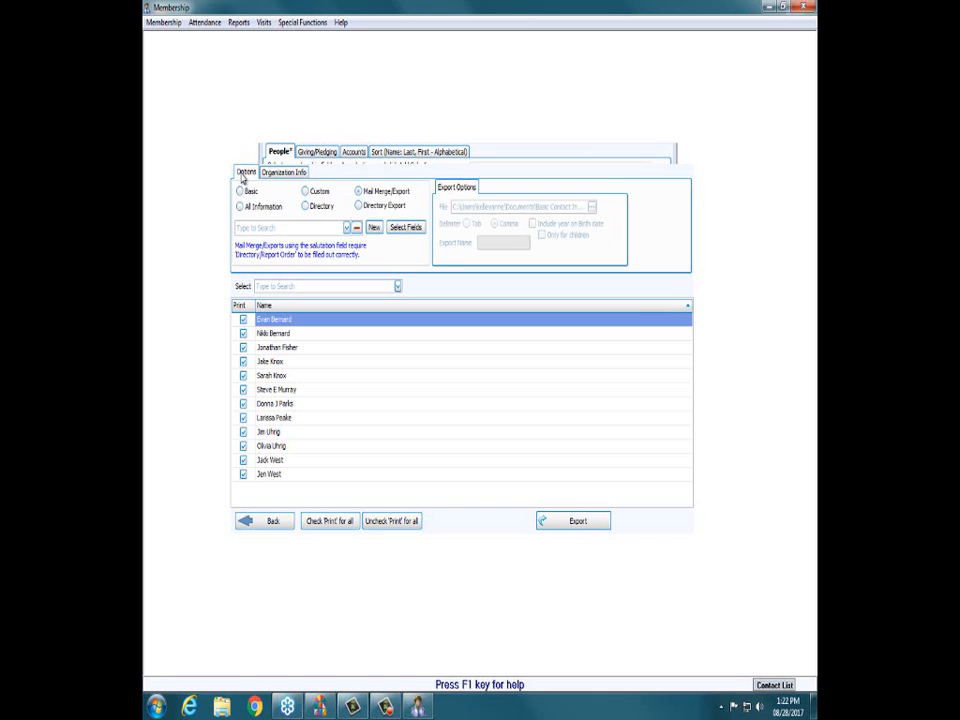